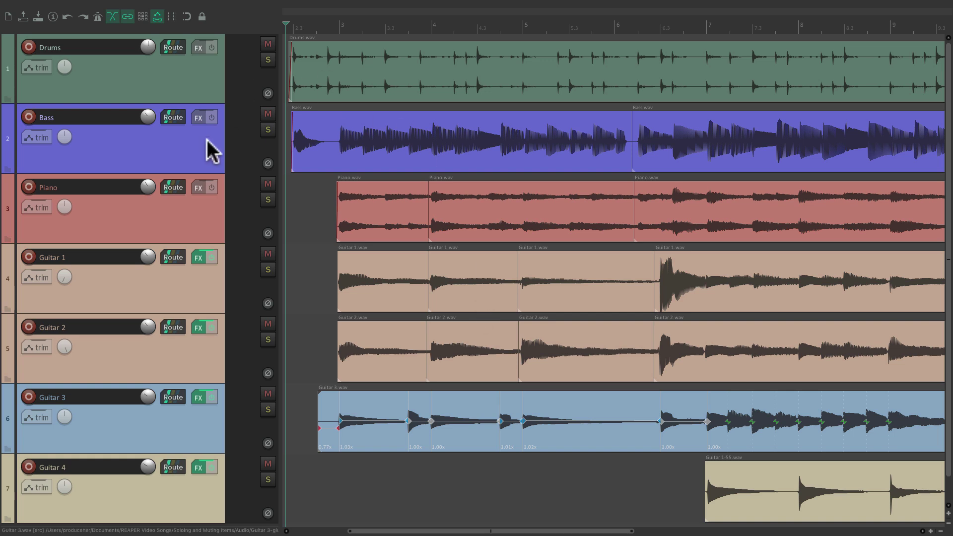
Step: Solo the Drums track, play the project to hear it alone, and turn its solo off
click(268, 60)
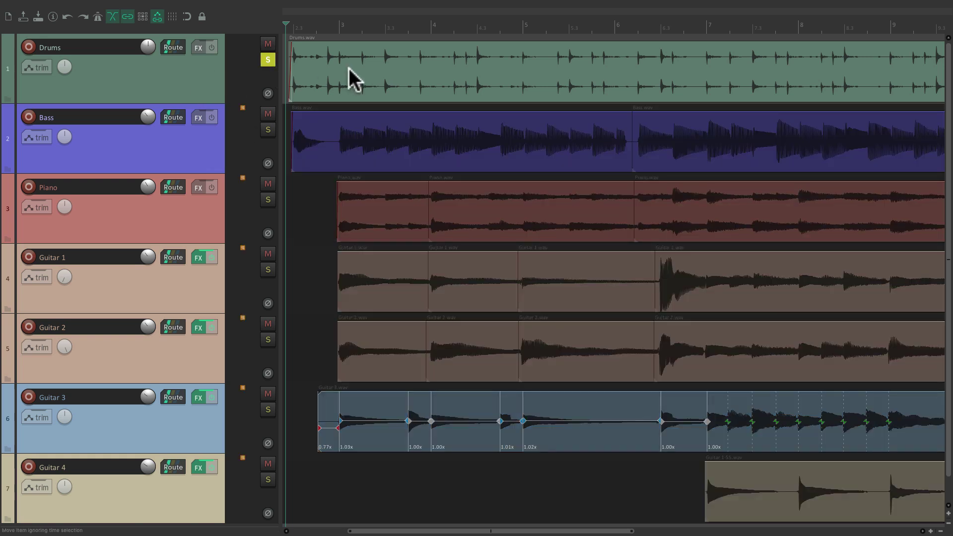
key(space)
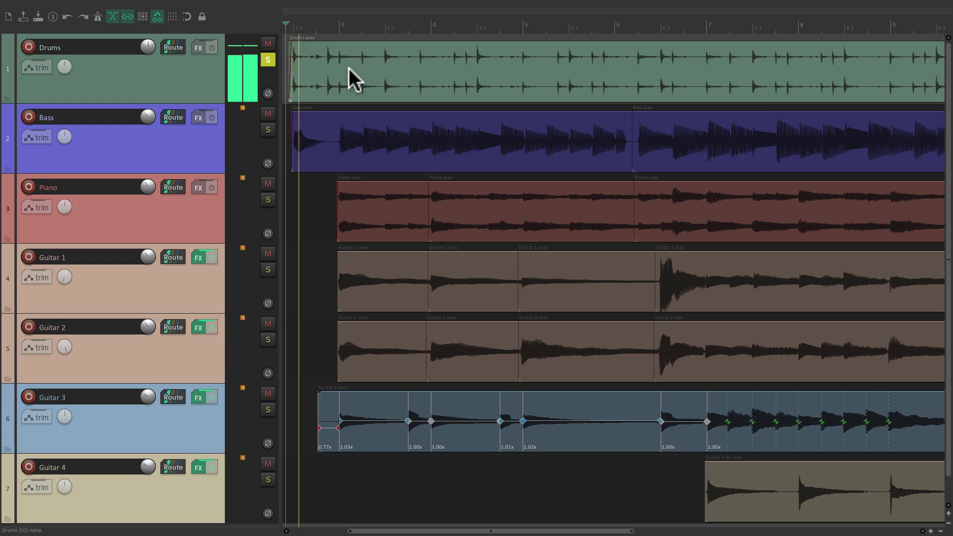
key(space)
click(274, 57)
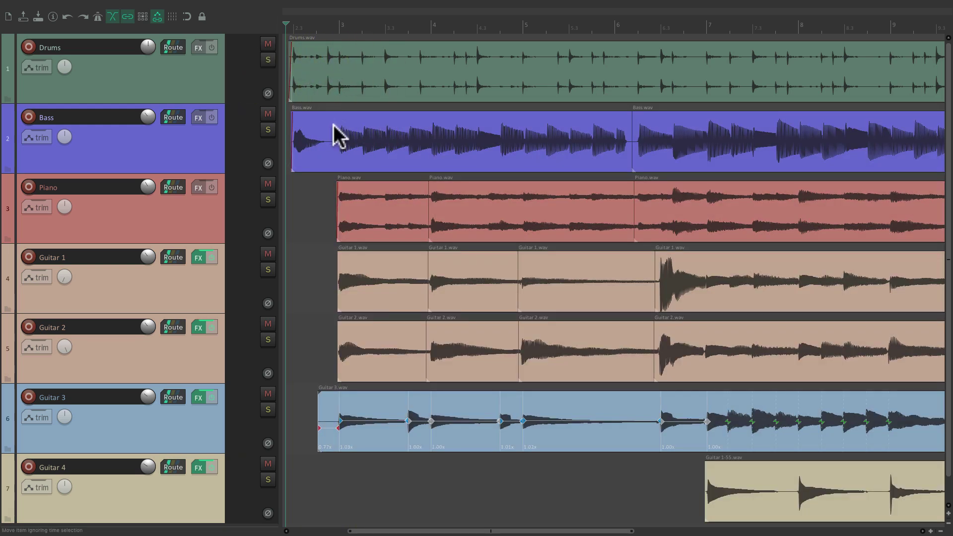
Step: Mute the Bass track, play the mix without it, and unmute the track
click(268, 114)
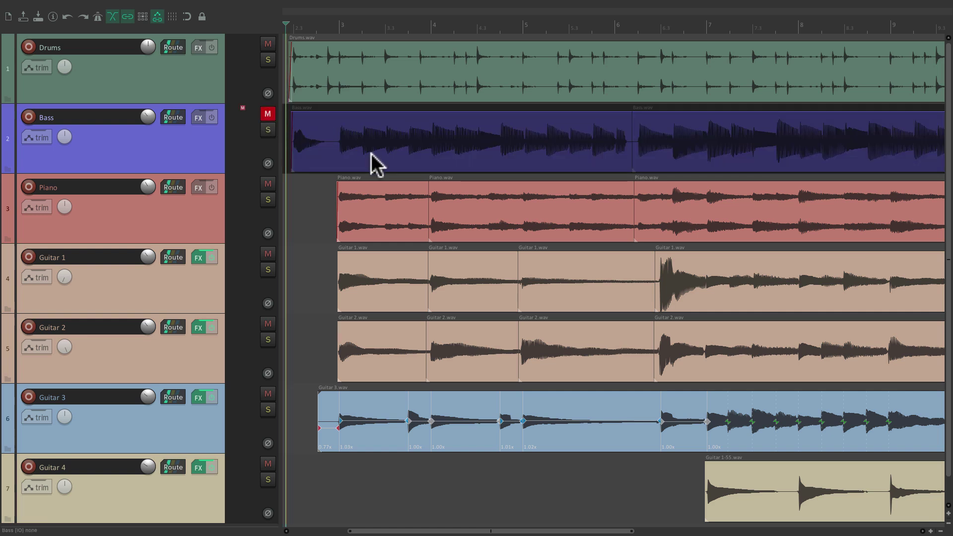
key(space)
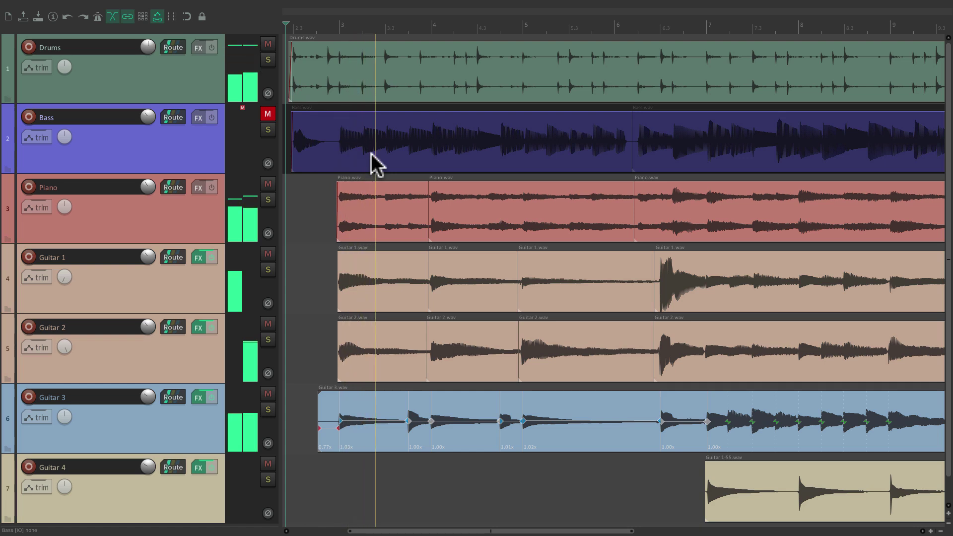
key(space)
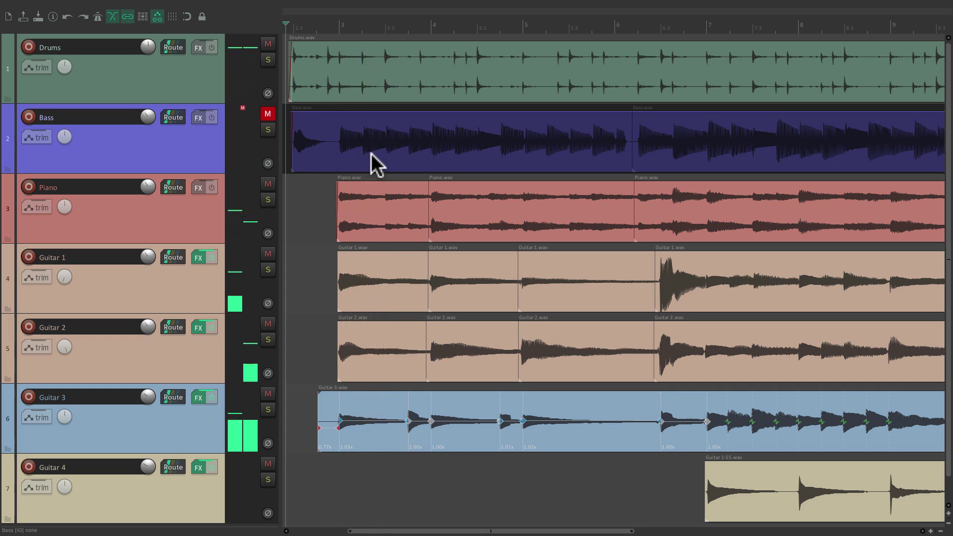
click(267, 114)
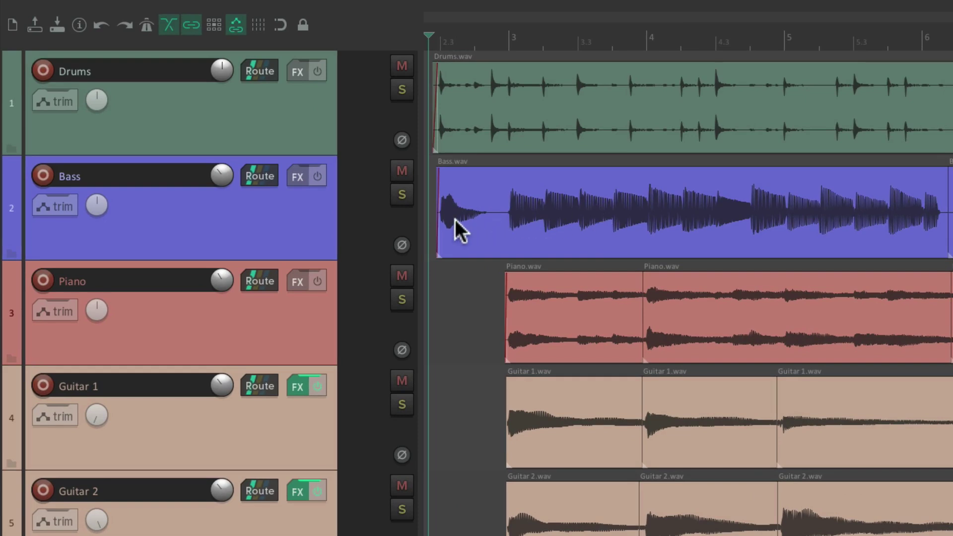
Step: Solo the Bass track, listen to it on its own, and turn its solo off
click(395, 192)
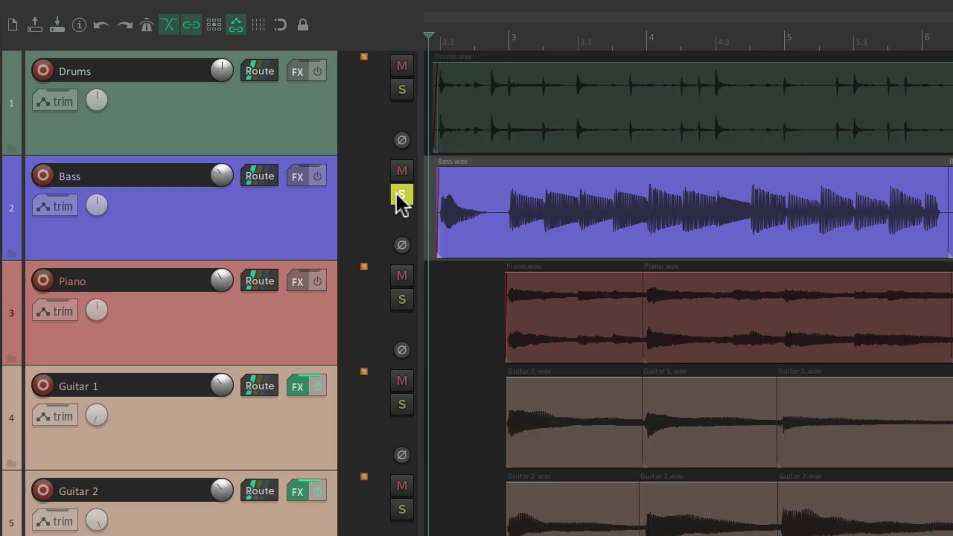
key(space)
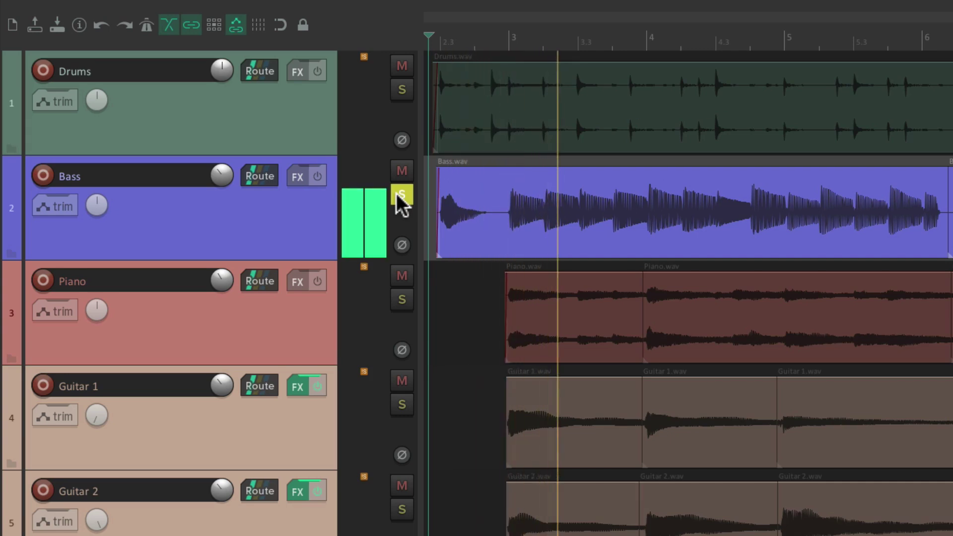
click(397, 193)
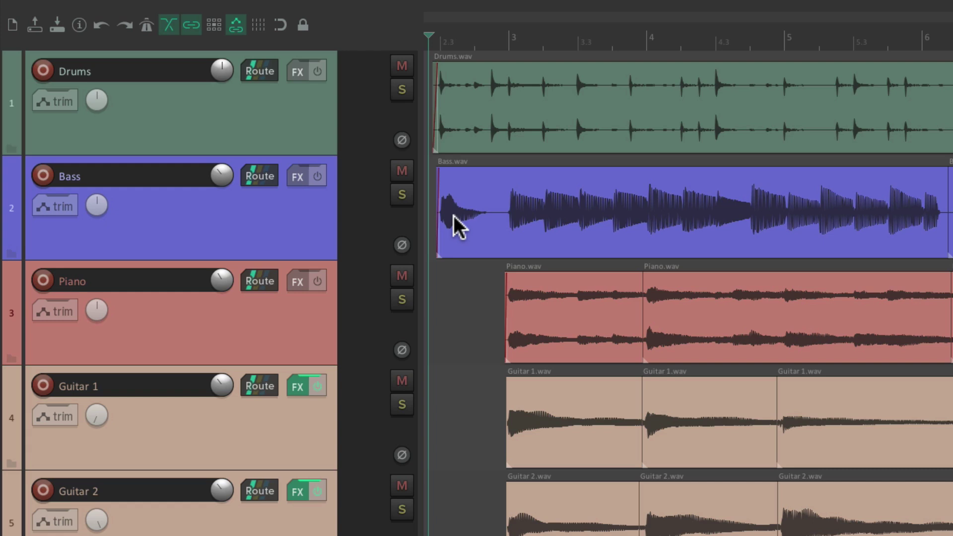
Step: Split the first Bass item just before measure 3 and mute the short opening piece in its item settings
click(499, 225)
key(s)
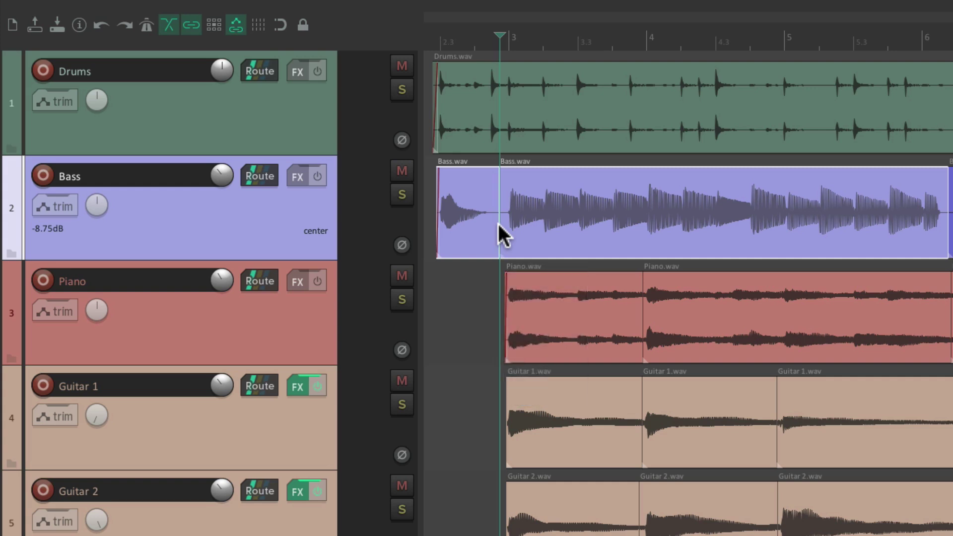
click(474, 197)
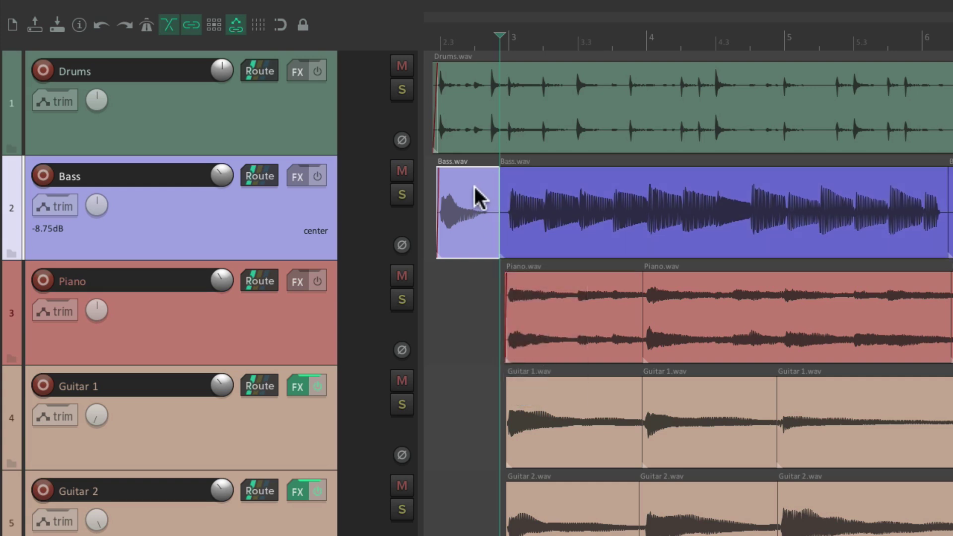
right_click(475, 188)
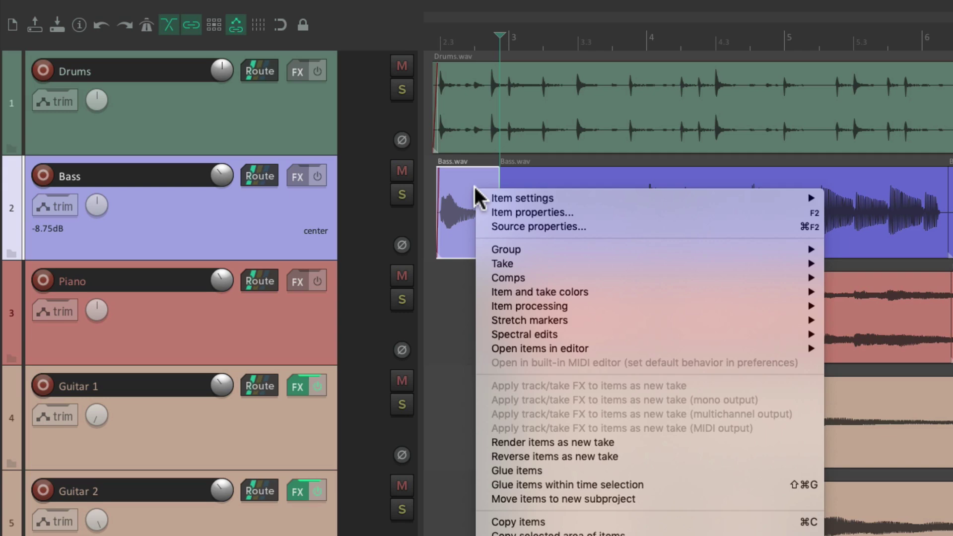
mouse_move(480, 199)
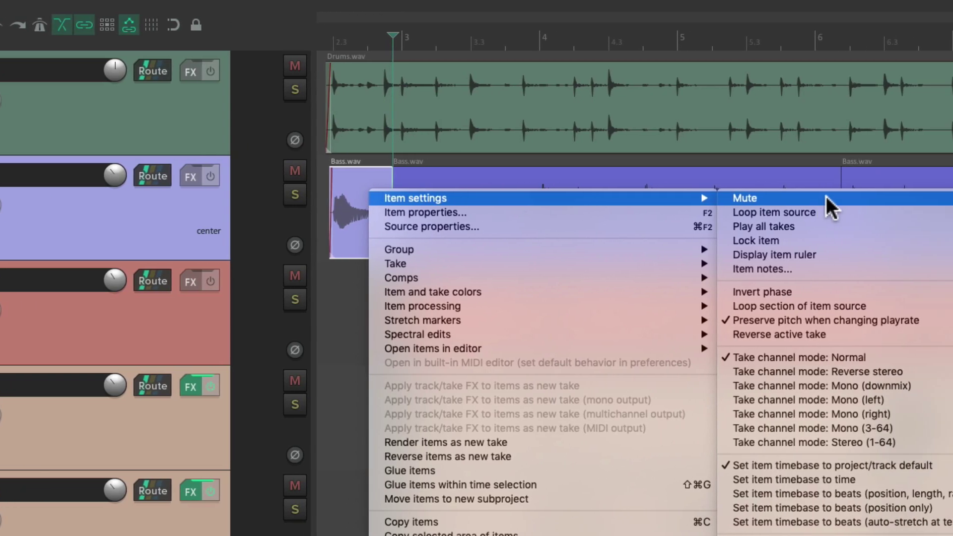
click(833, 198)
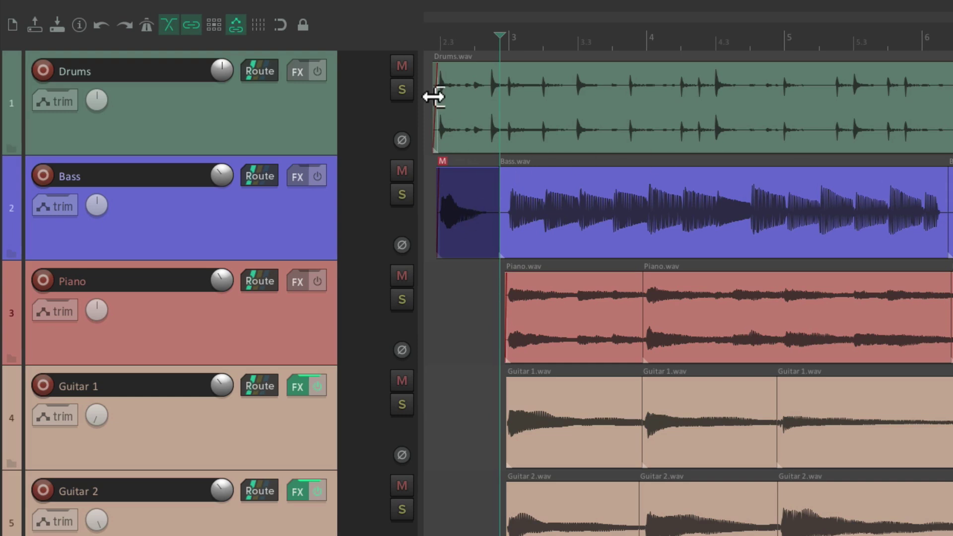
Step: Play the project from the start of the Drums item to hear it with the opening Bass piece muted
click(432, 30)
key(space)
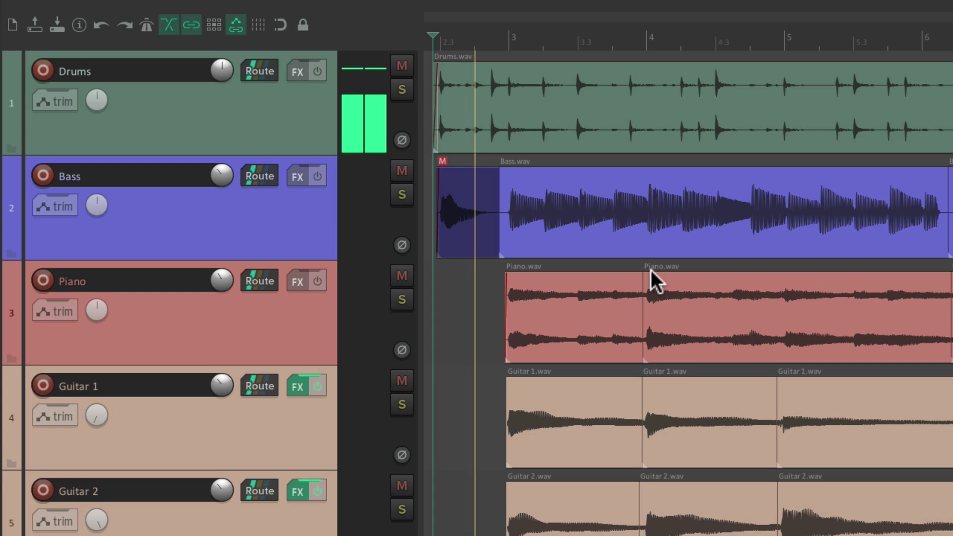
key(space)
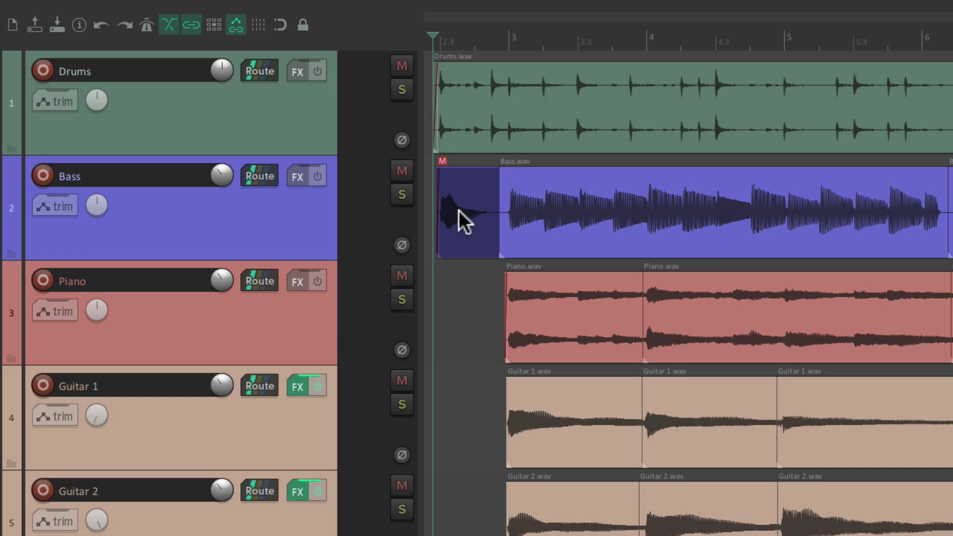
Step: Review the opening Bass piece's item settings, unmute that item, and play it back
click(465, 187)
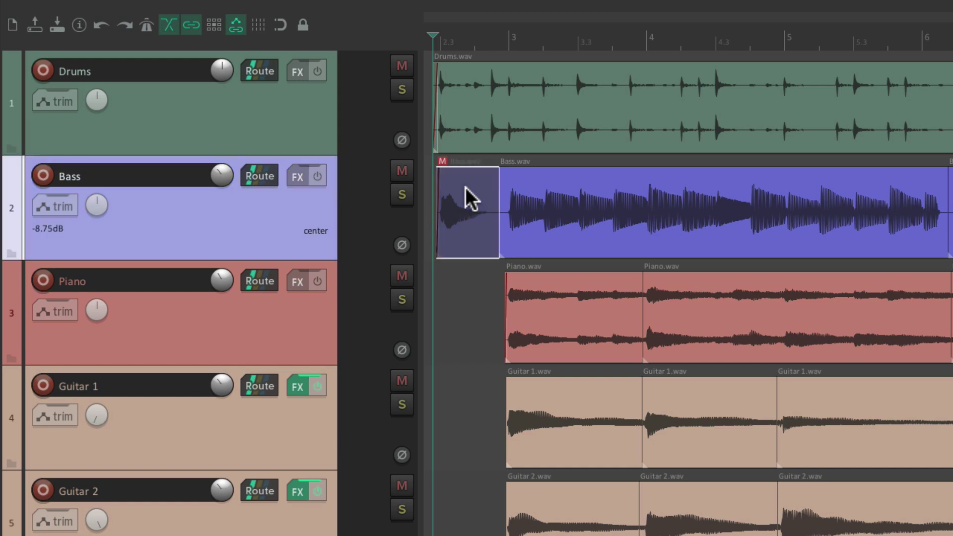
right_click(467, 190)
mouse_move(471, 200)
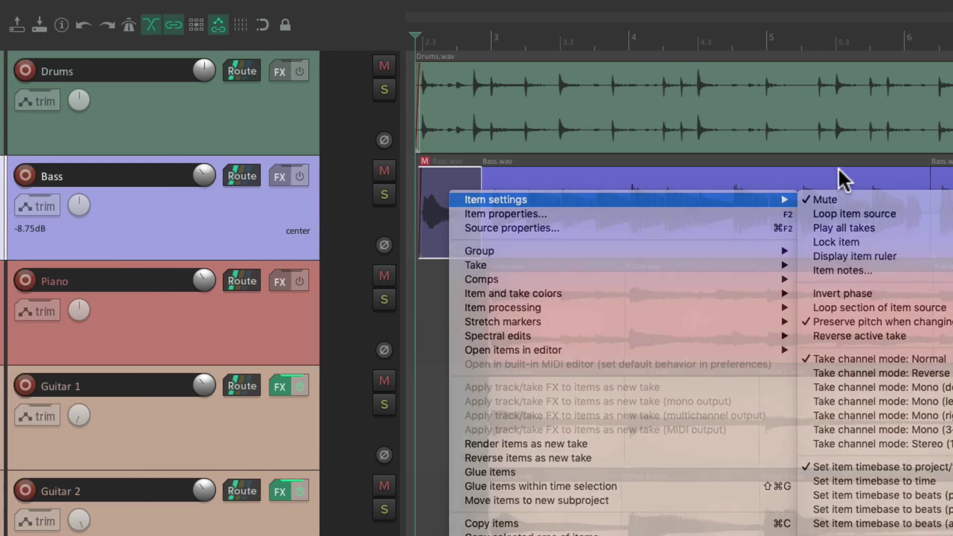
key(Escape)
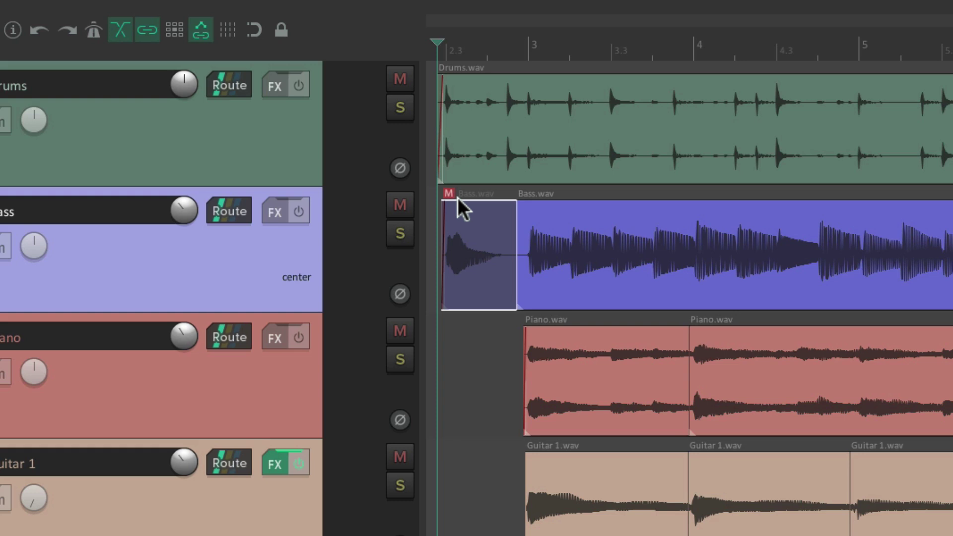
click(449, 192)
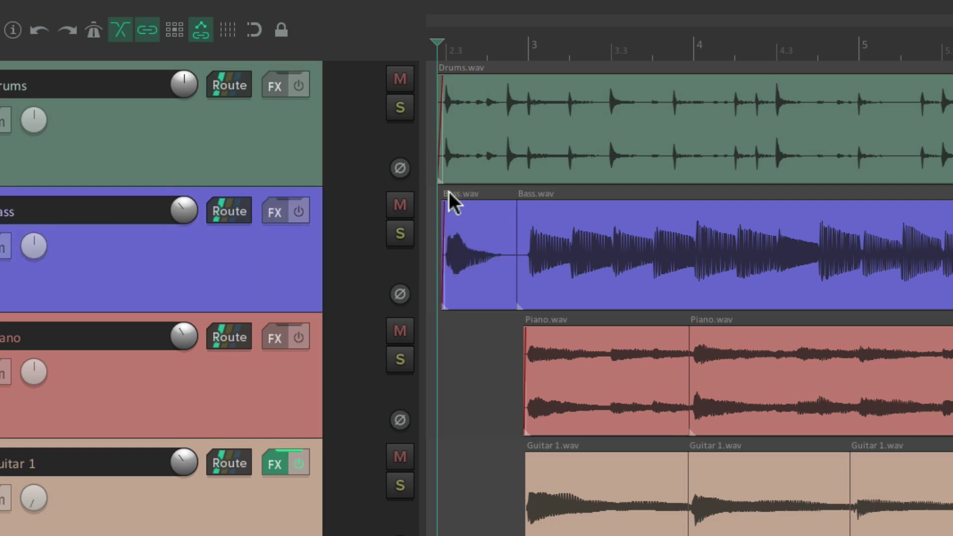
key(space)
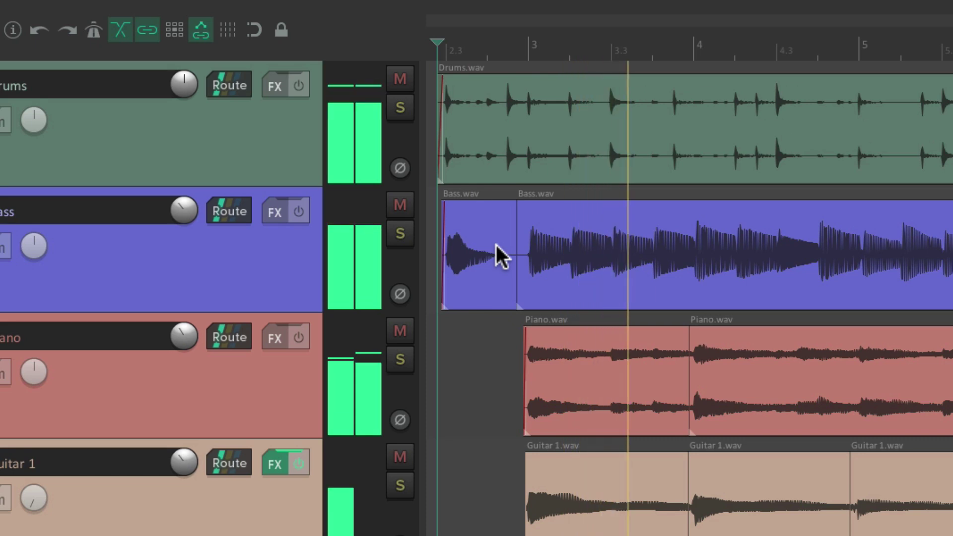
key(space)
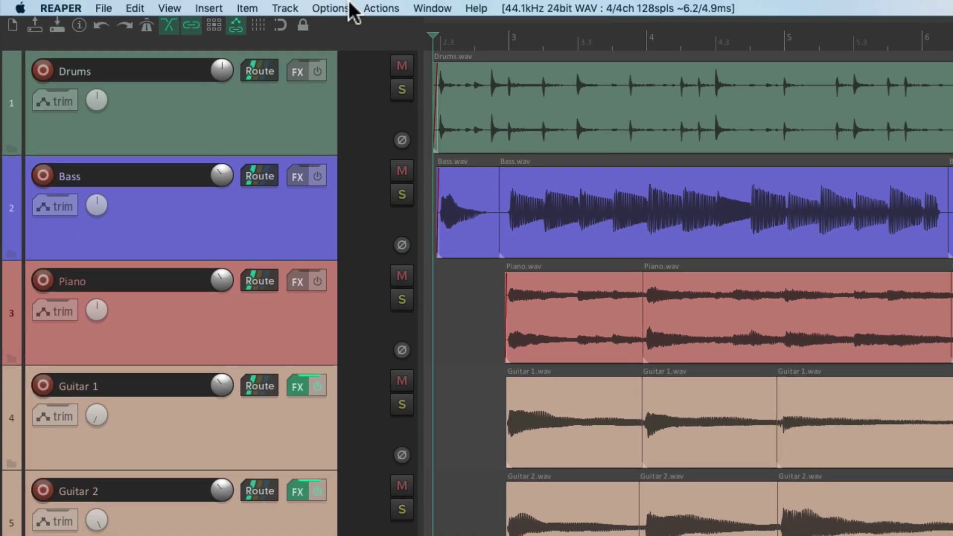
Step: Enable the "Not muted" media item button in the Media appearance preferences so every unmuted item shows a mute button
click(341, 8)
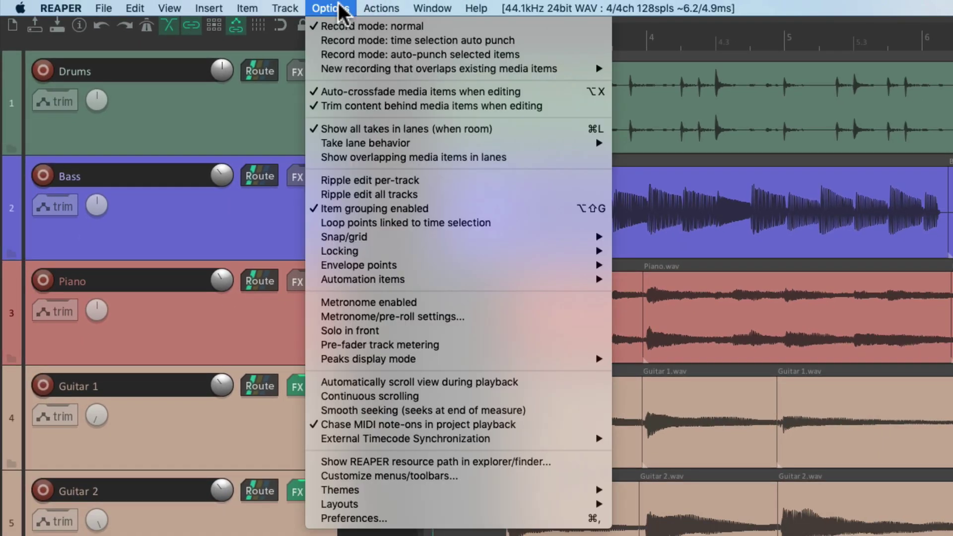
click(317, 519)
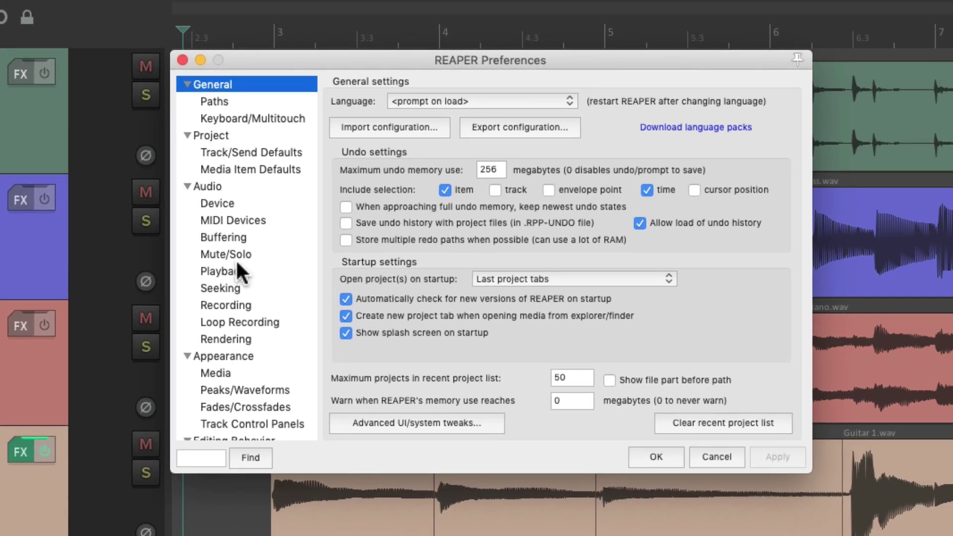
scroll(236, 258, down, 5)
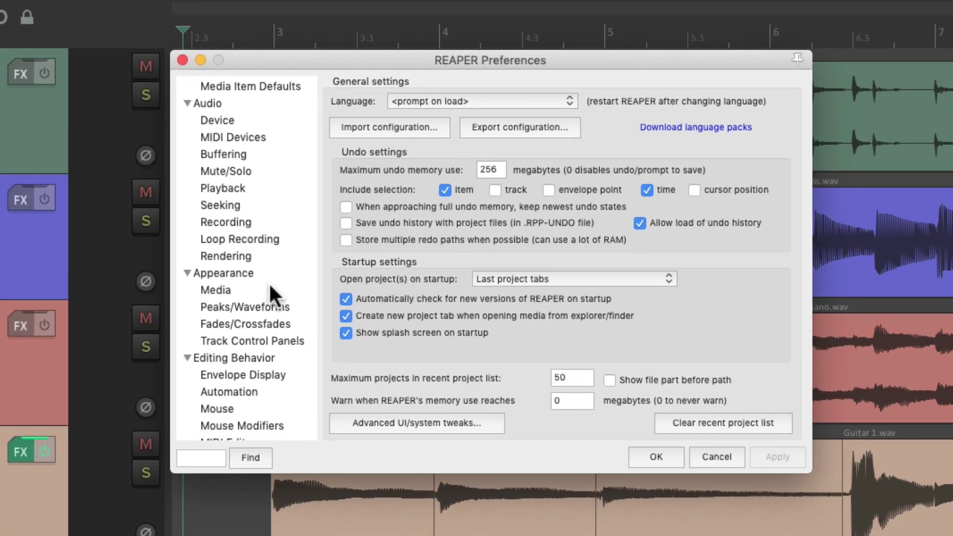
click(270, 287)
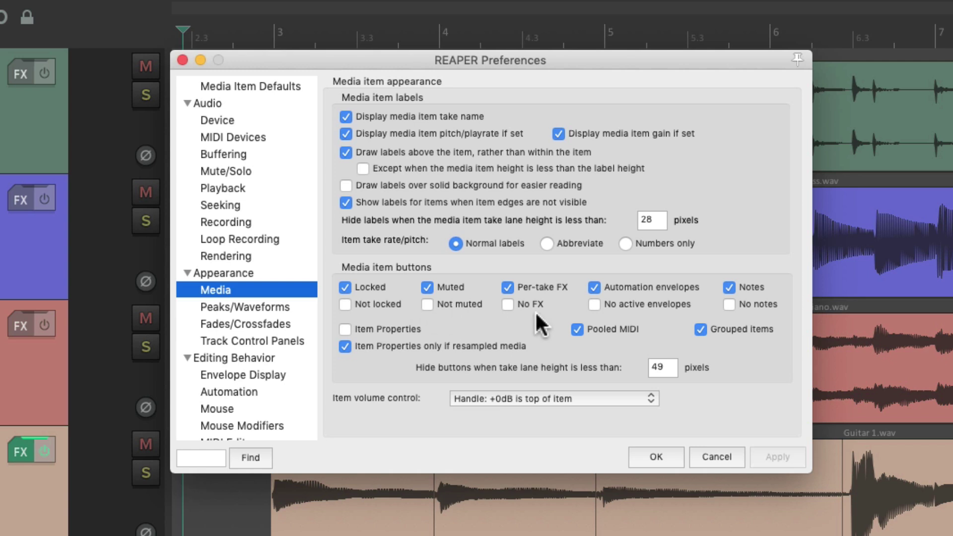
click(428, 304)
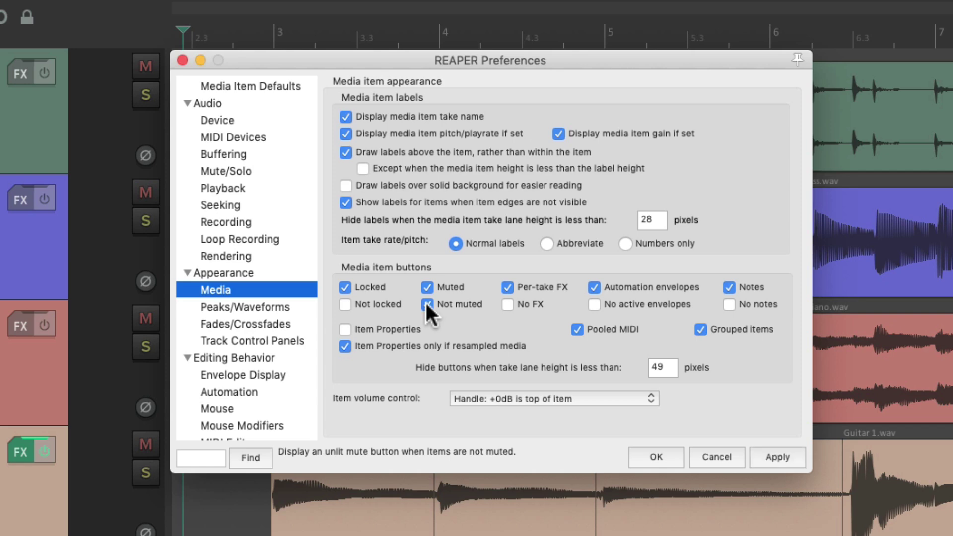
click(643, 455)
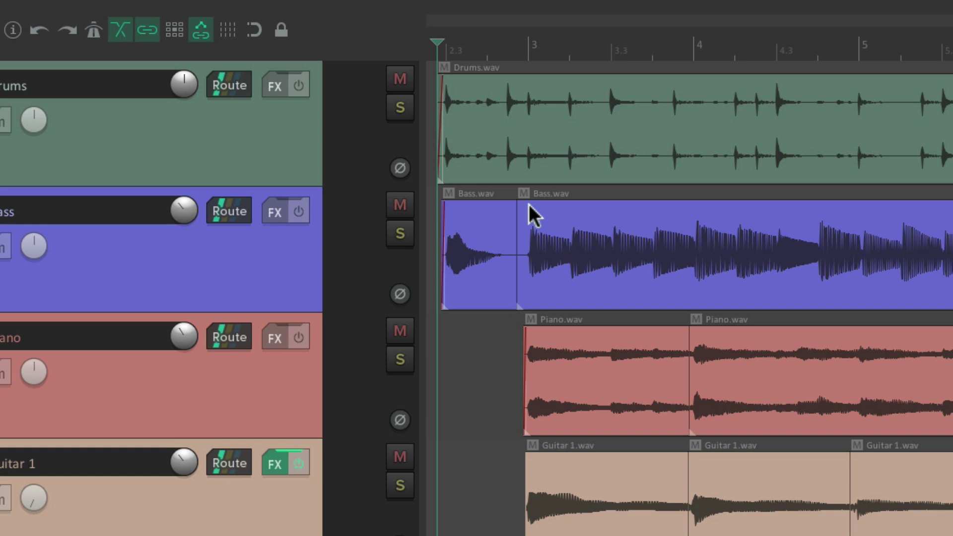
Step: Mute the short opening Bass item with its own item button and play the project to check it
click(450, 192)
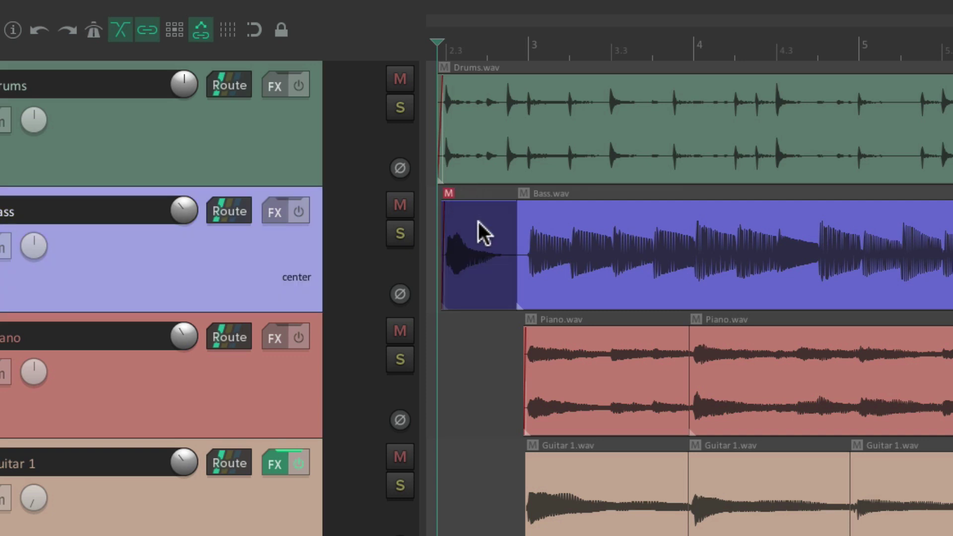
key(space)
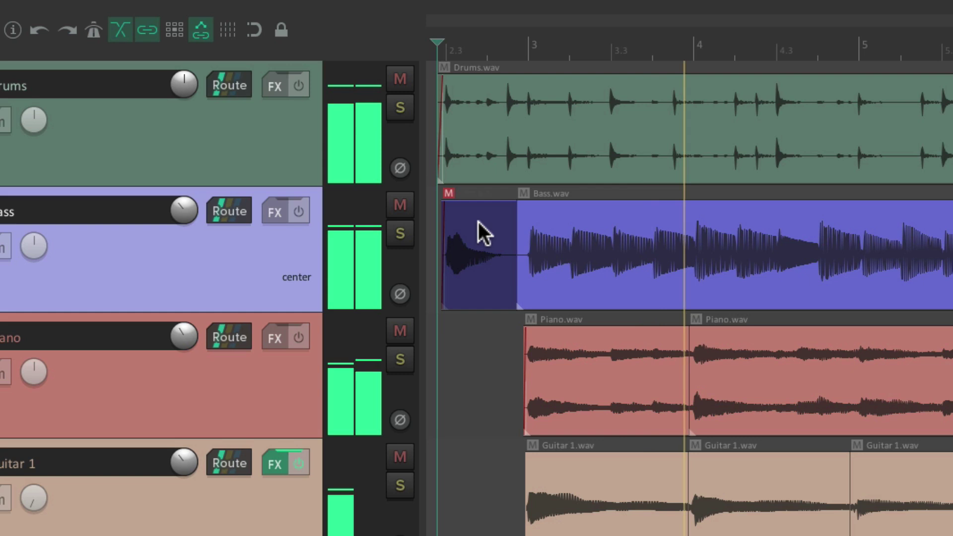
key(space)
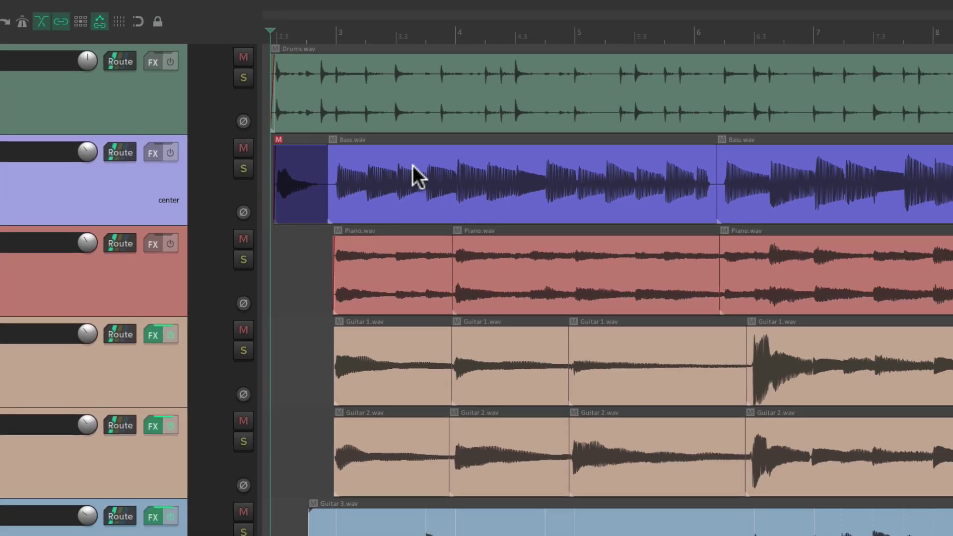
Step: Mute the Bass item after the opening piece, the first two Piano items and the first three items of Guitar 1 and Guitar 2, and play back
drag(403, 166, 629, 451)
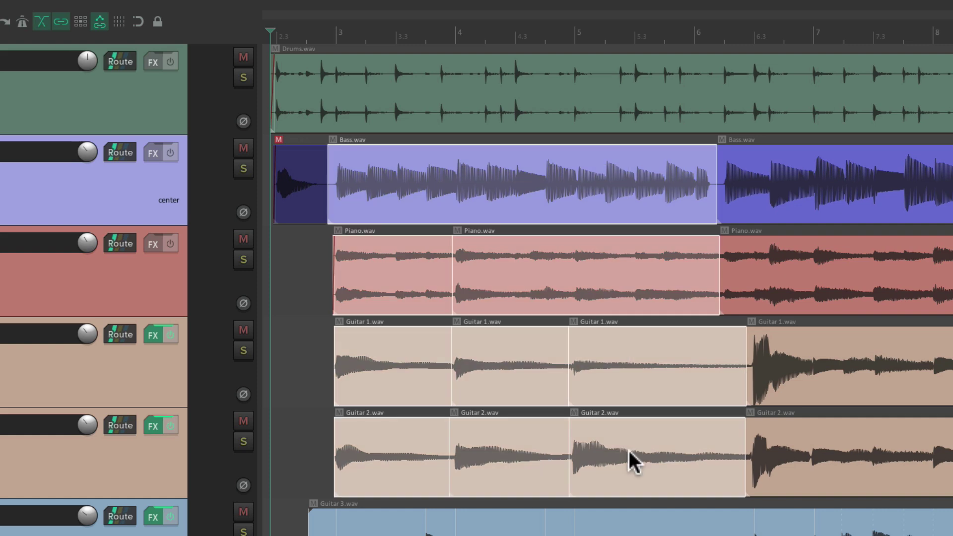
click(457, 322)
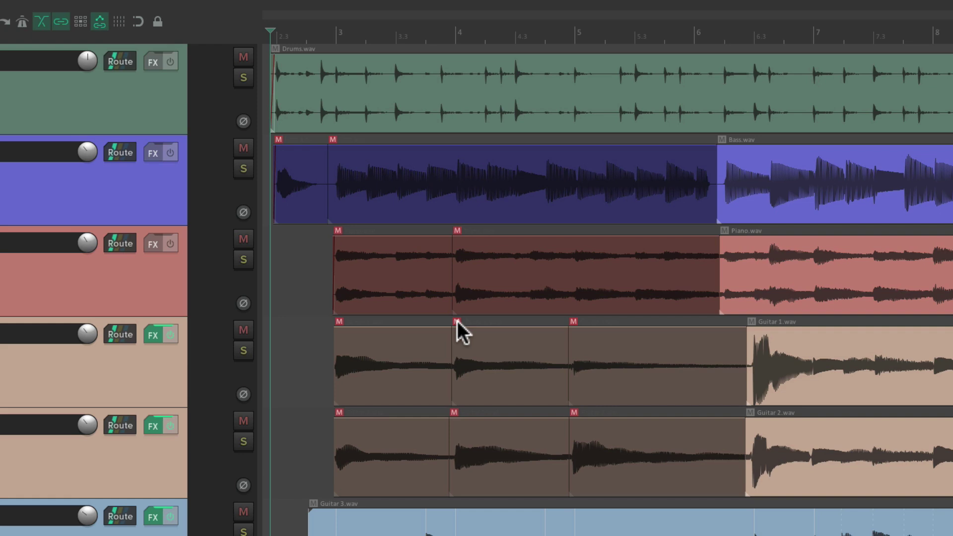
key(space)
Step: Unmute the muted opening items on Bass, Piano, Guitar 1 and Guitar 2 together, and play the project back
drag(308, 163, 642, 439)
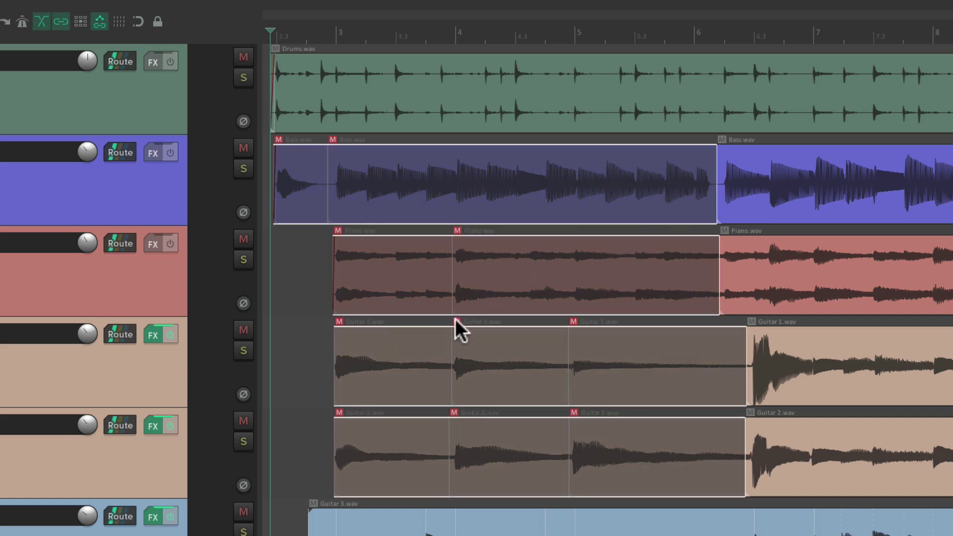
key(Escape)
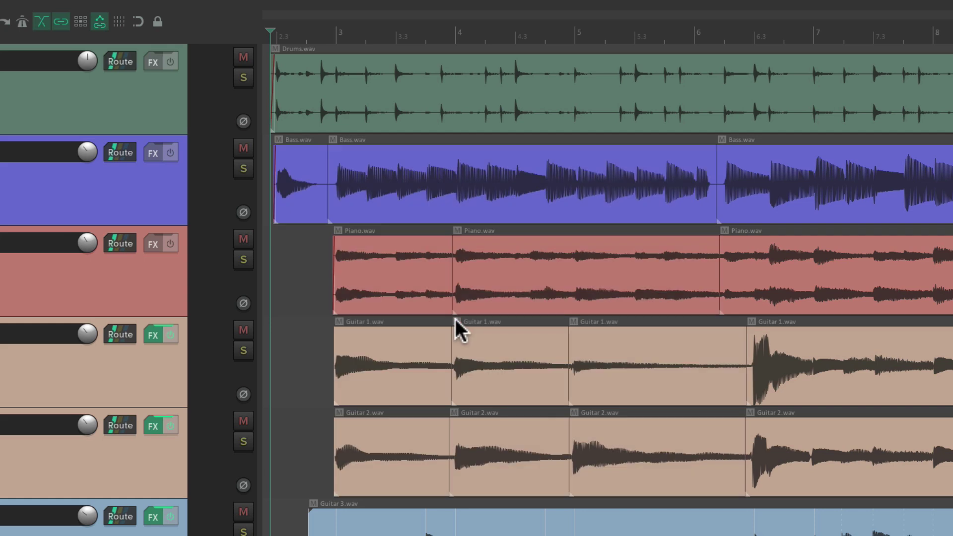
key(space)
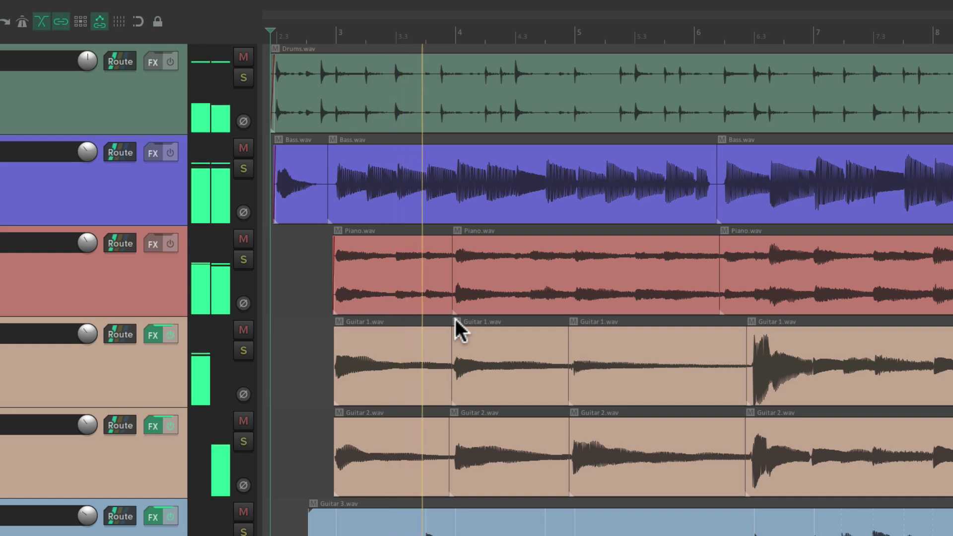
key(space)
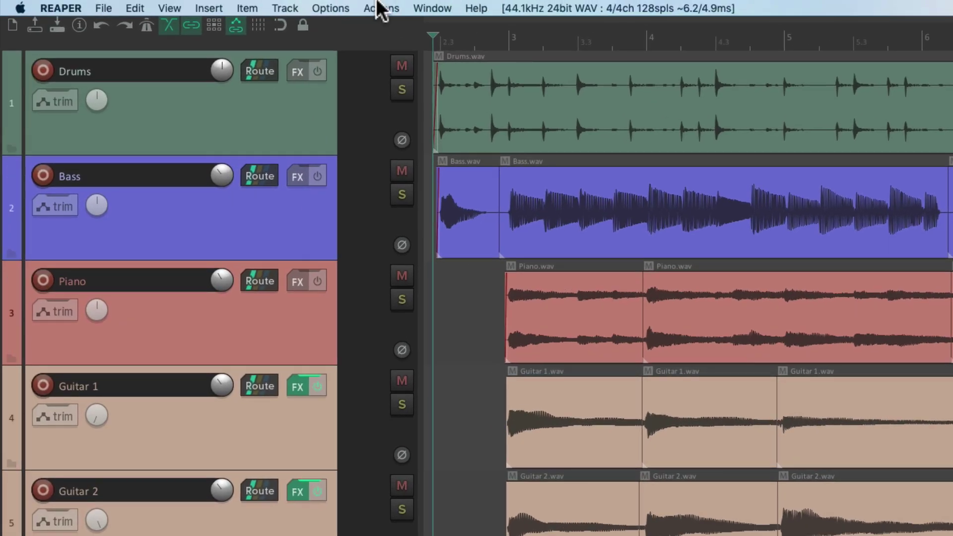
Step: Search the action list for "item mute" and examine the Mute, Unmute, Toggle mute and Toggle items/tracks mute (depending on focus) actions
click(381, 8)
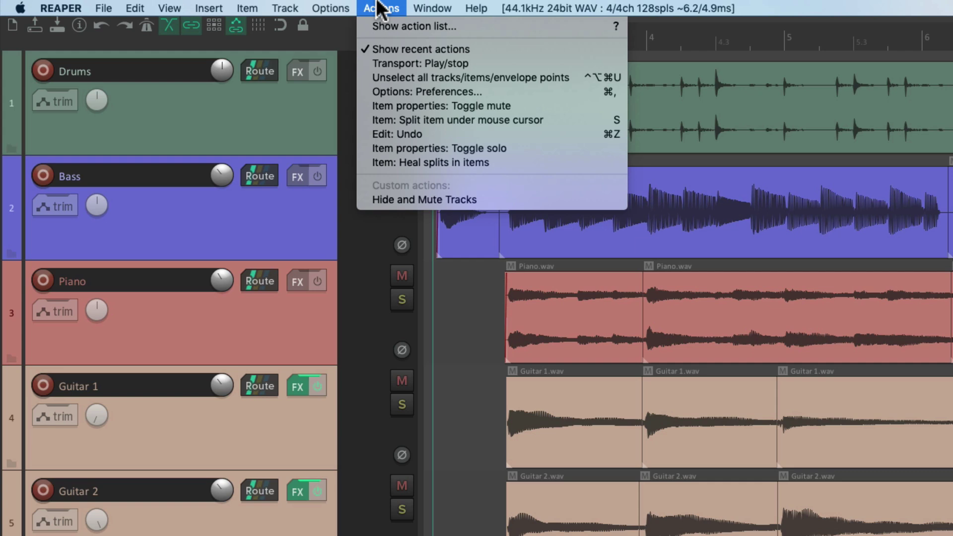
click(363, 25)
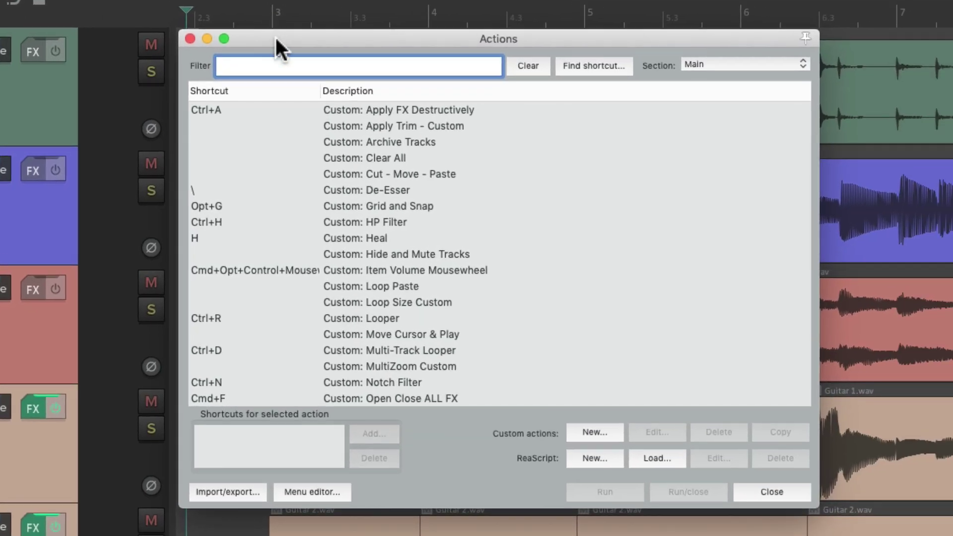
text(Item m)
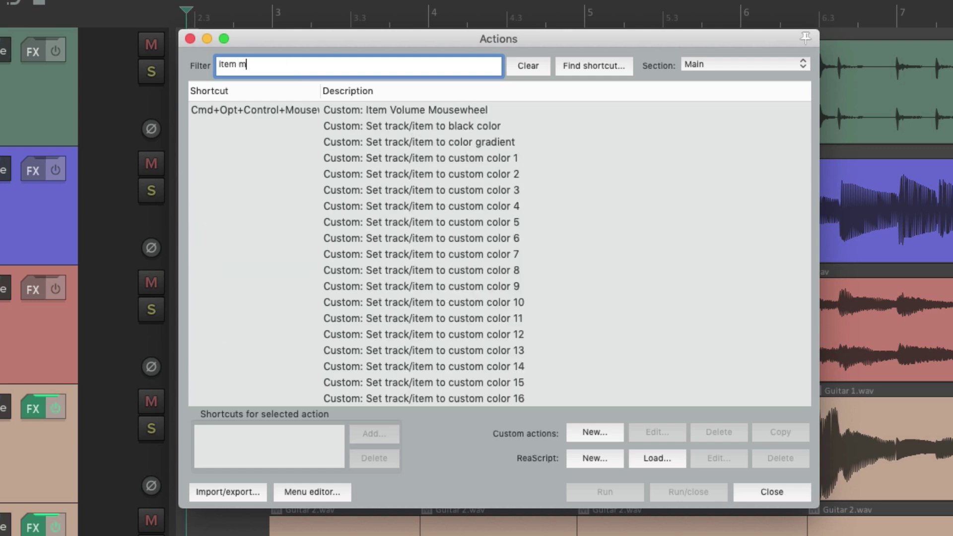
text(ute)
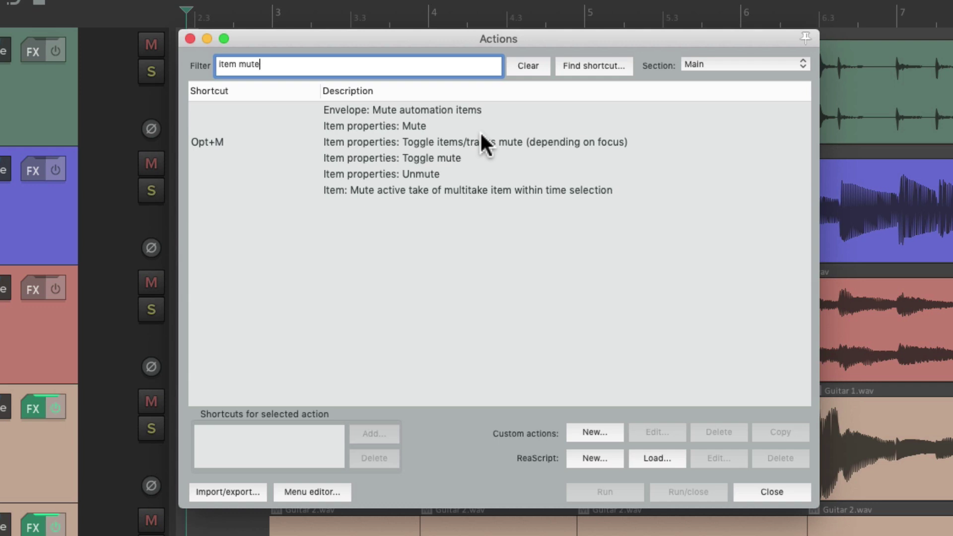
click(438, 126)
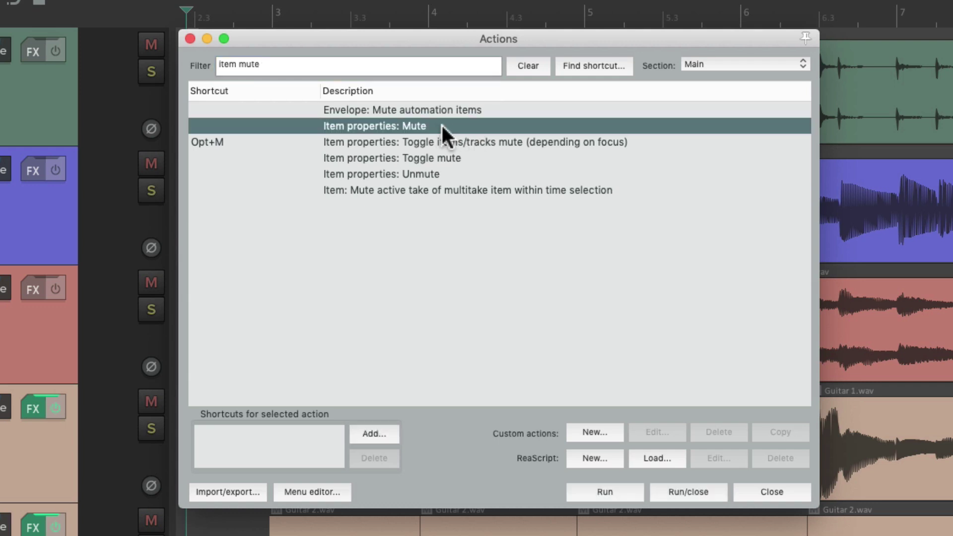
click(465, 177)
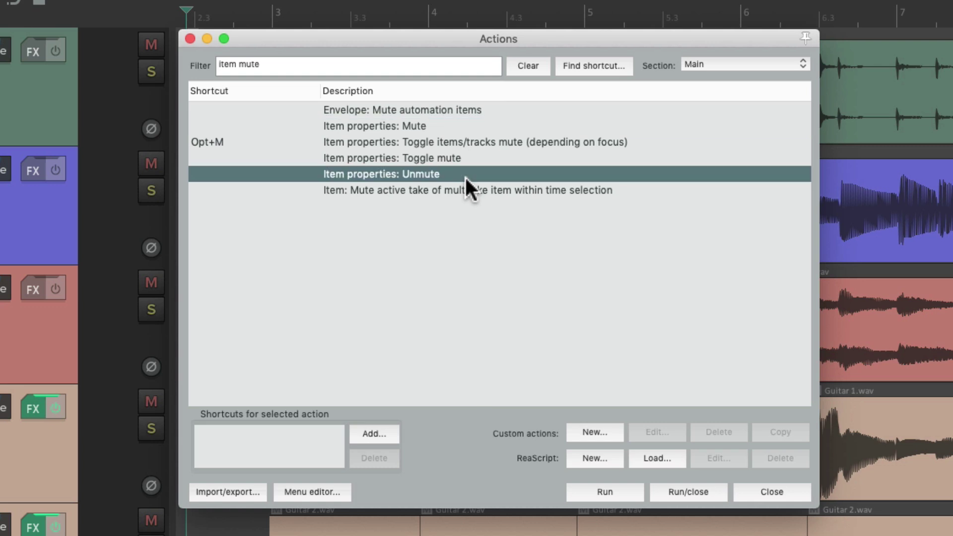
click(482, 157)
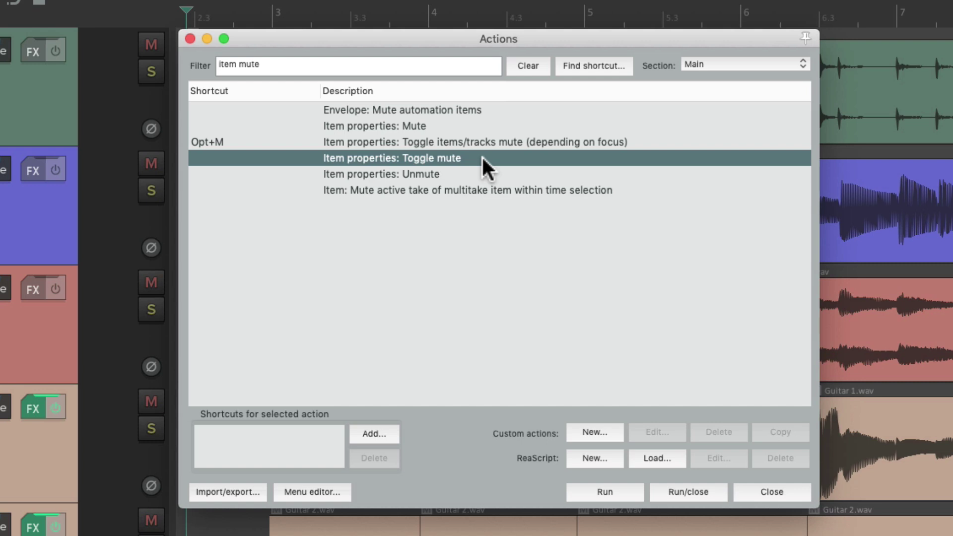
click(478, 141)
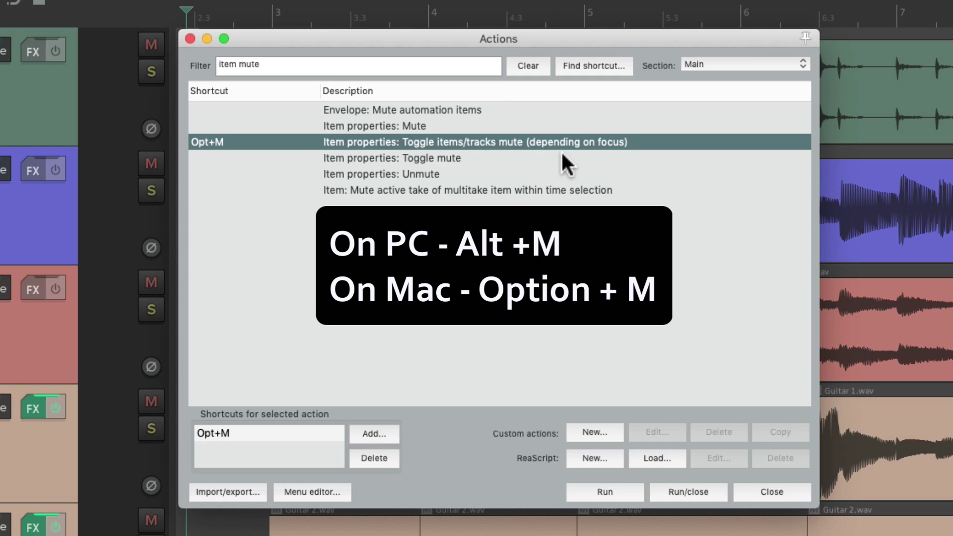
key(Escape)
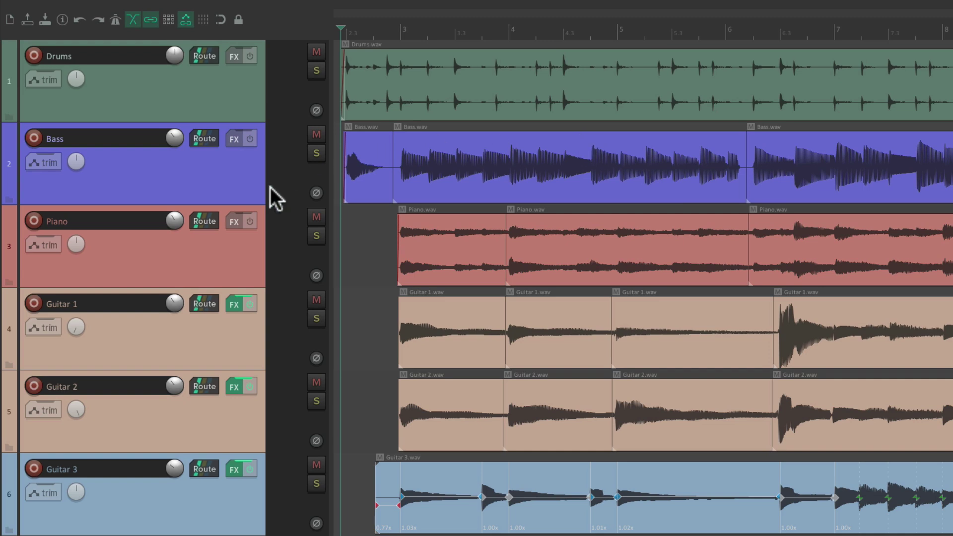
Step: Mute the Drums, Bass and Piano tracks together with the focus-dependent mute toggle, and toggle them back to unmuted
click(234, 102)
ctrl+click(236, 165)
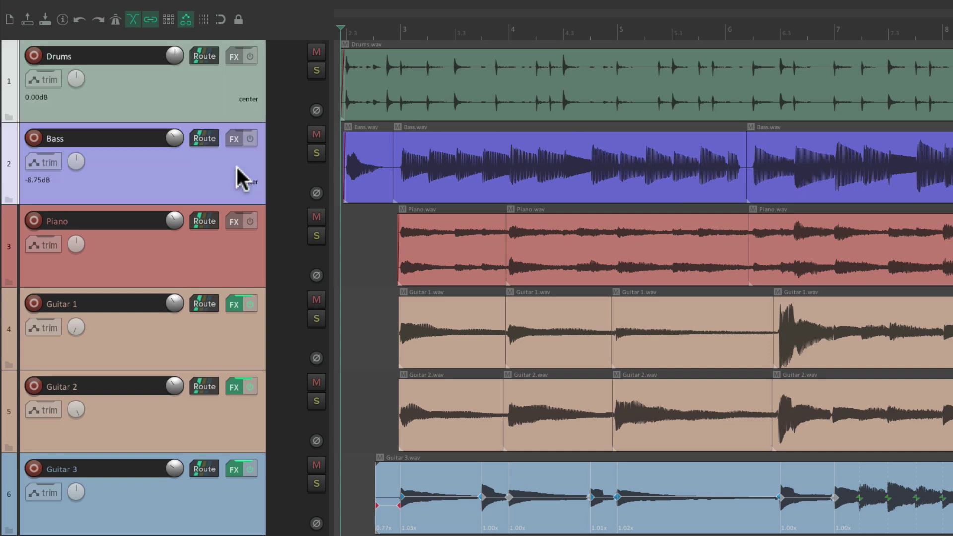
ctrl+click(234, 249)
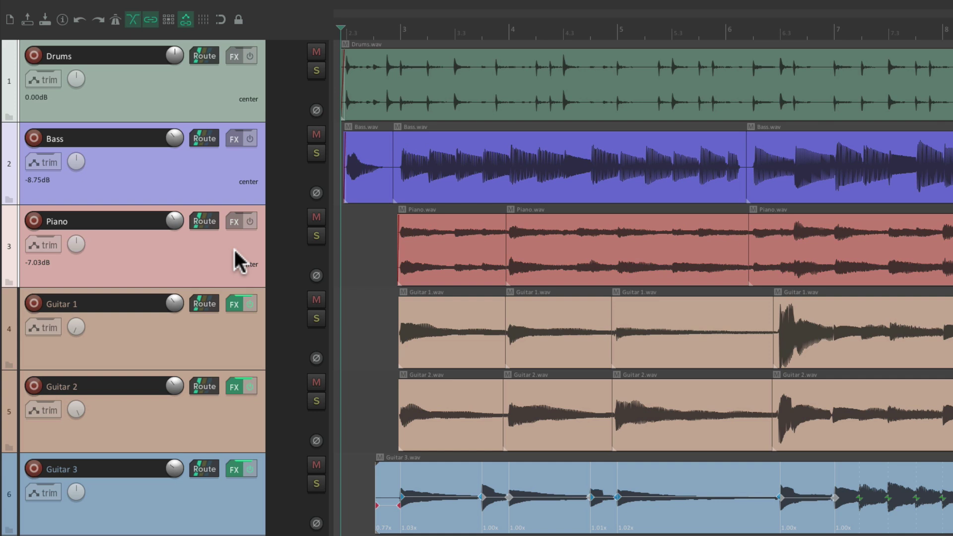
key(F5)
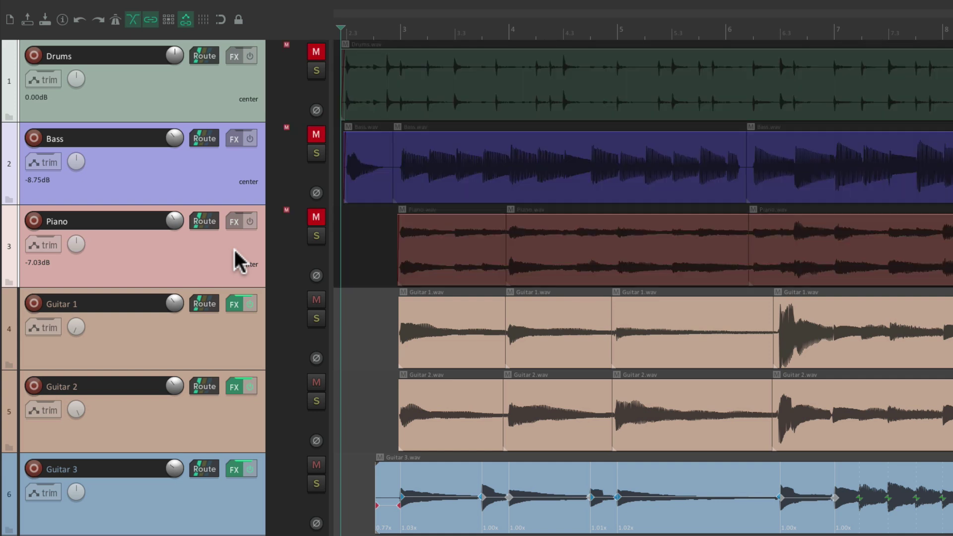
key(F5)
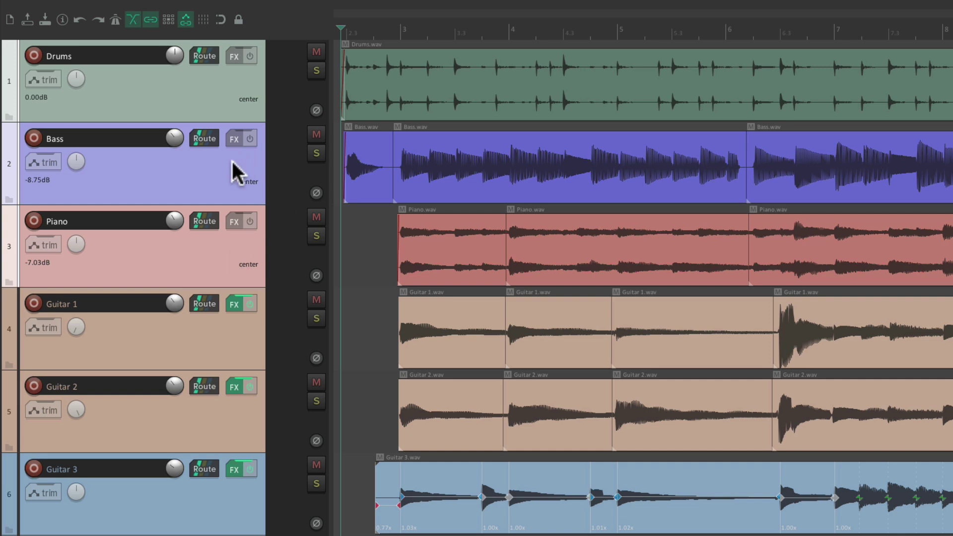
Step: Mute the second Bass item, first two Piano items and first three Guitar 1 and Guitar 2 items together, and undo the muting
click(458, 142)
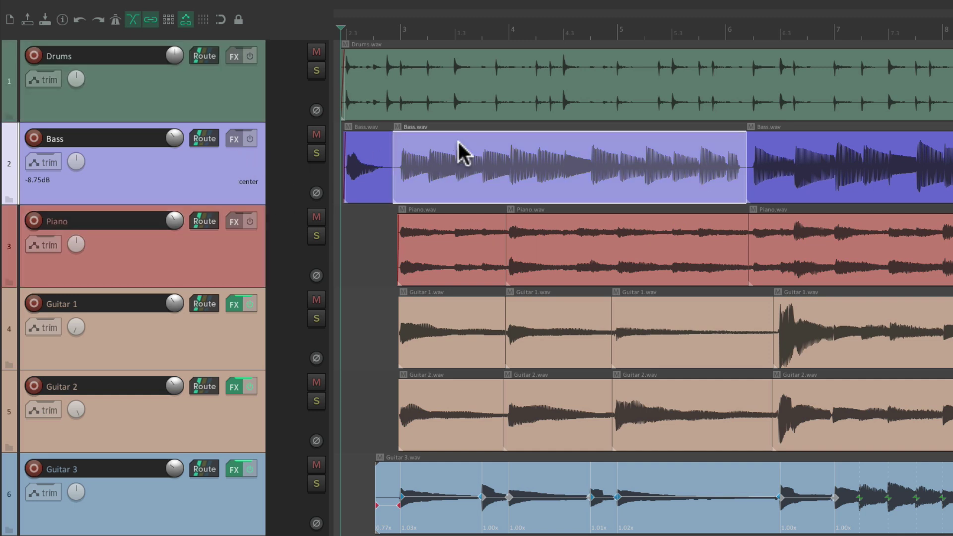
drag(458, 147, 663, 390)
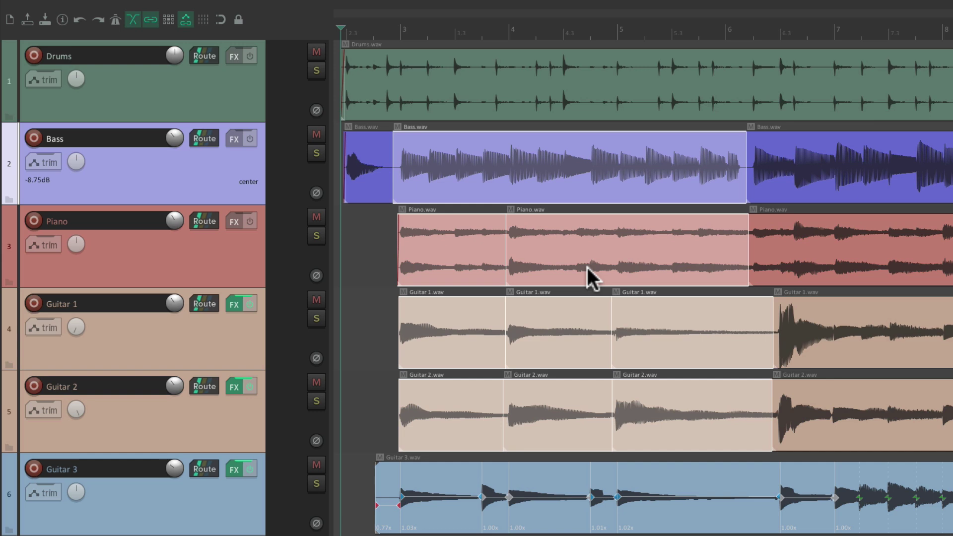
key(u)
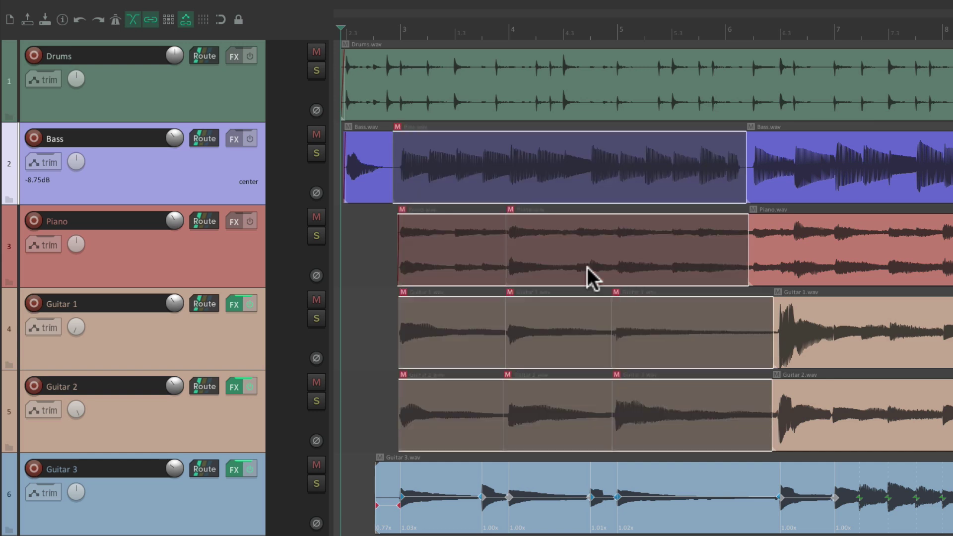
key(ctrl+z)
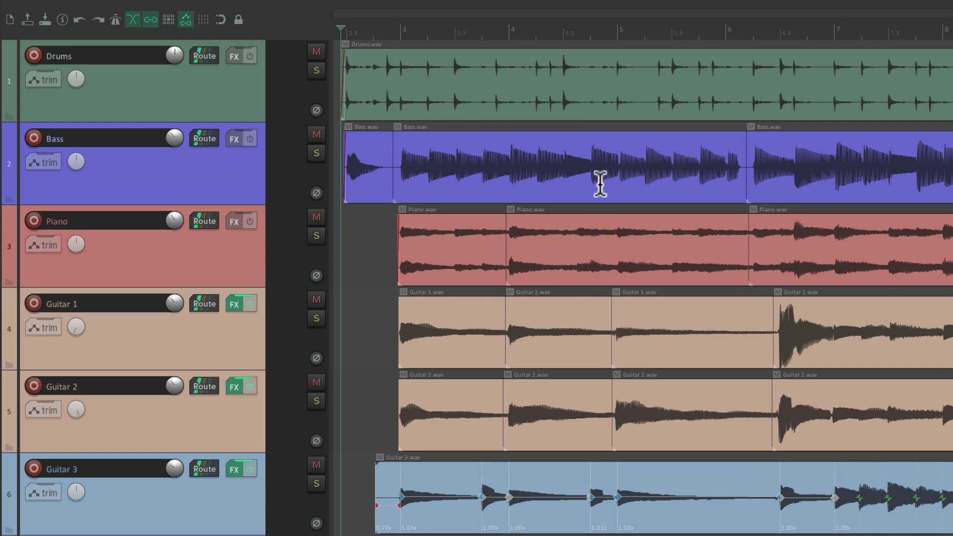
Step: Mute only the second Bass item with the focus-dependent mute toggle, and undo it
click(547, 150)
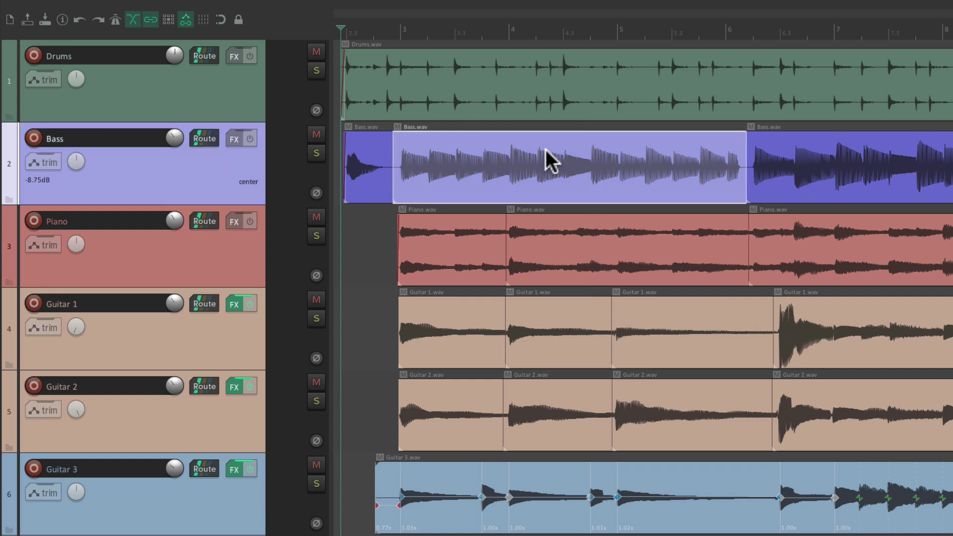
key(u)
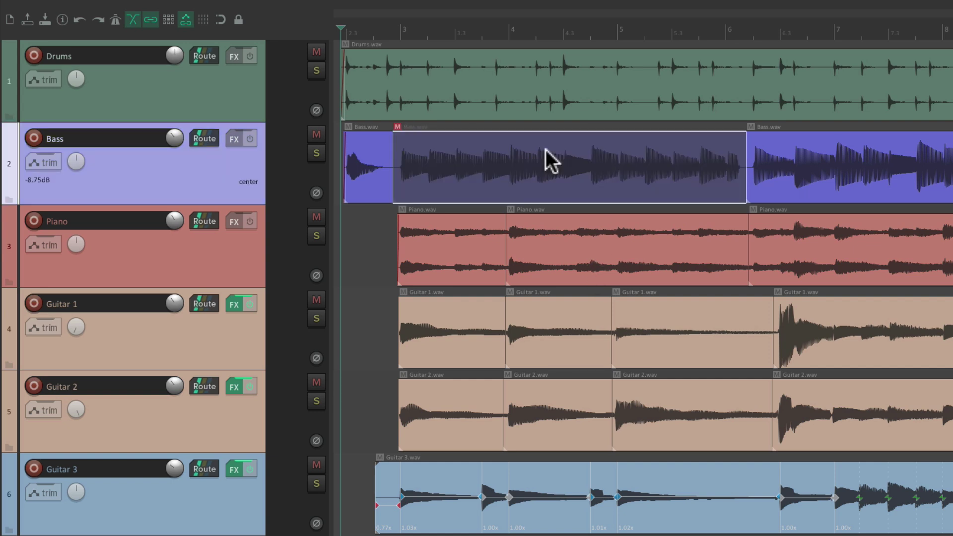
key(ctrl+z)
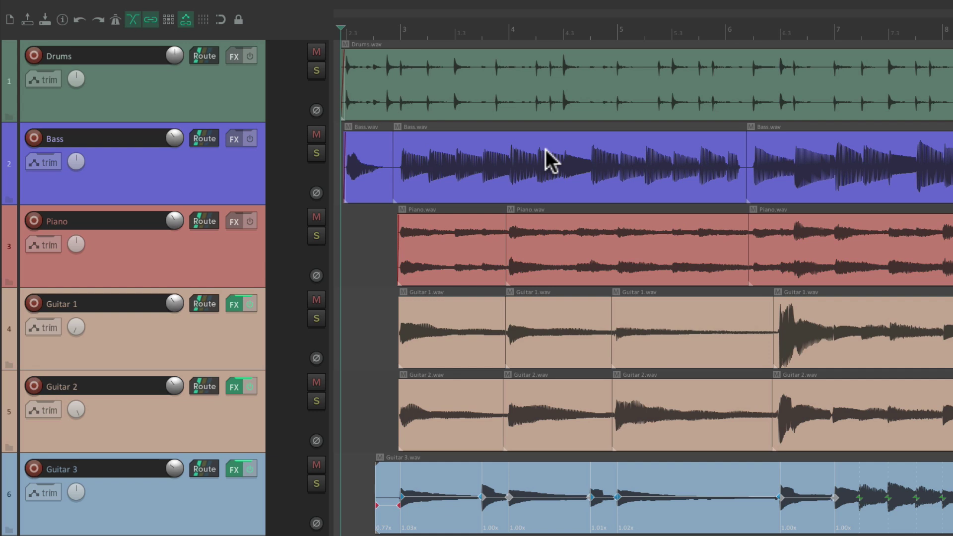
Step: Toggle mute on and back off for the Bass through Guitar 2 tracks together, and clear the track selection
click(226, 162)
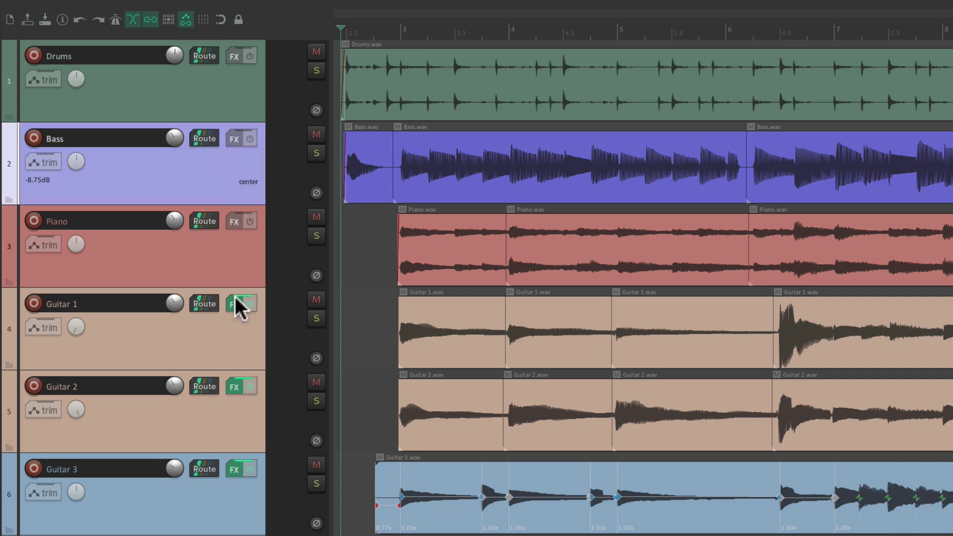
shift+click(215, 420)
key(F5)
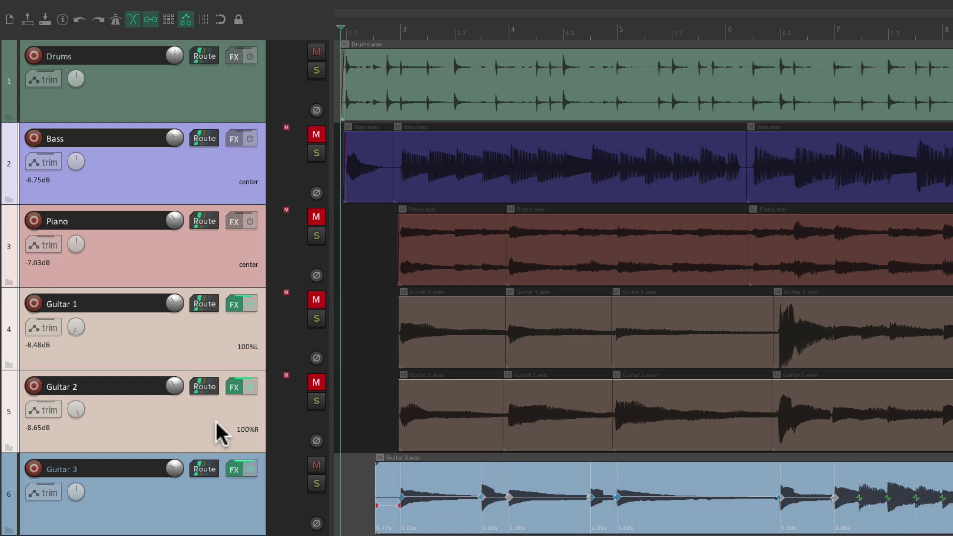
key(F5)
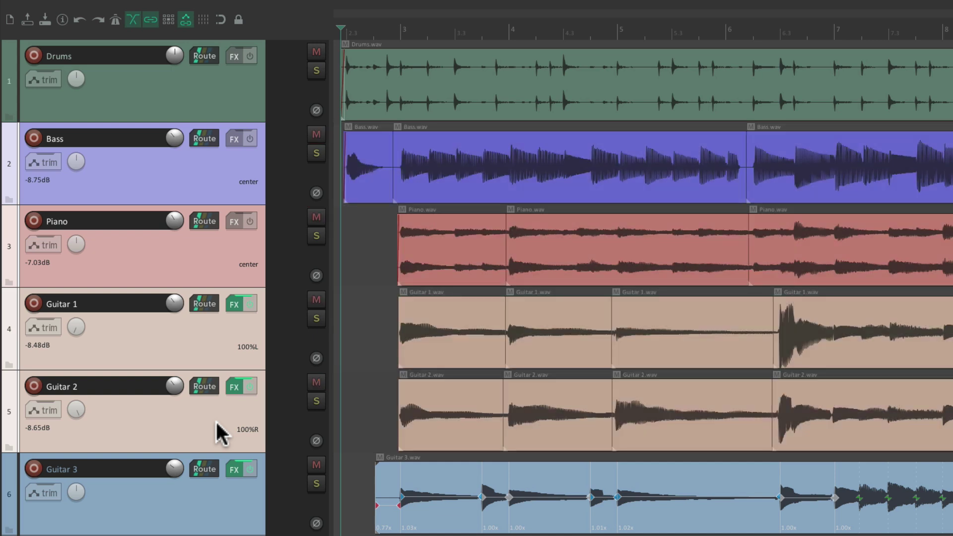
key(Escape)
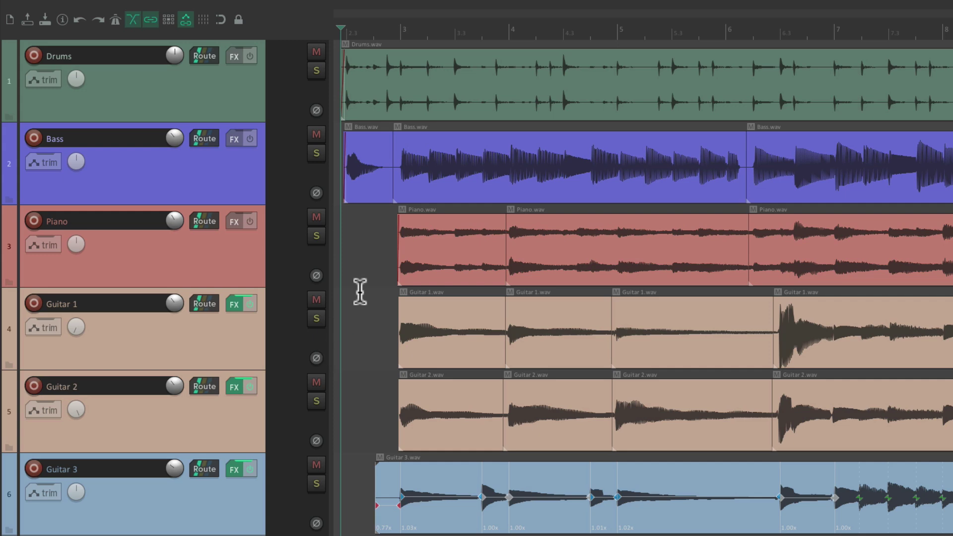
Step: Review the second Bass item's item settings for muting and the media item button options in the Media appearance preferences
click(496, 160)
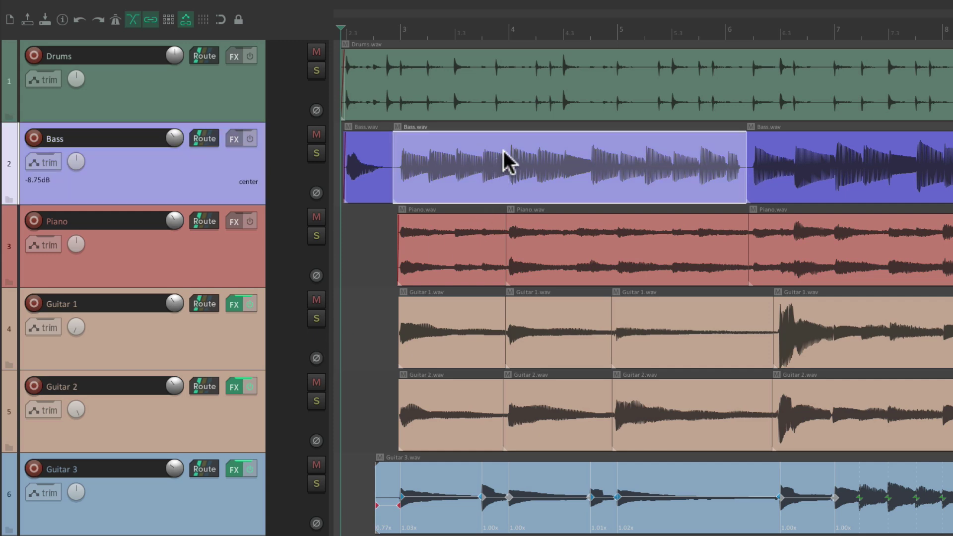
right_click(504, 151)
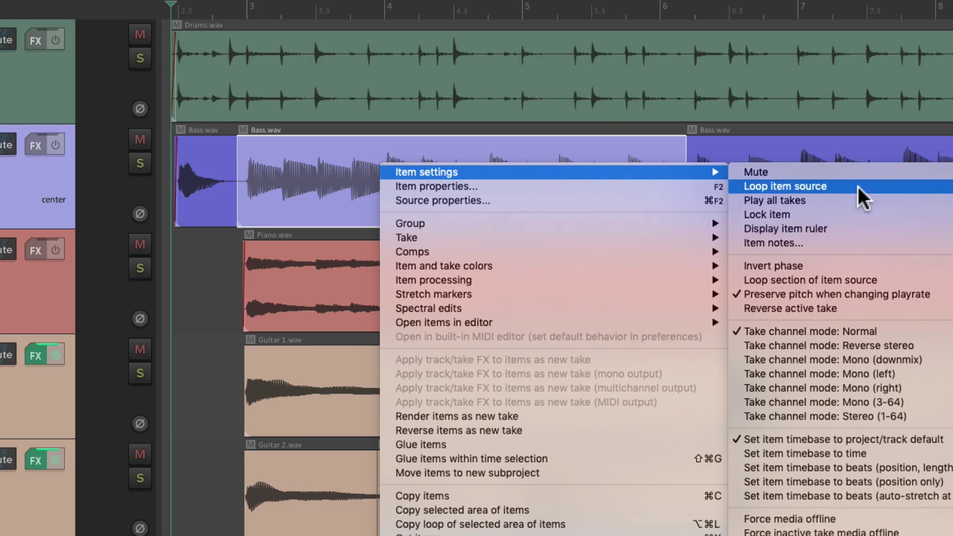
mouse_move(886, 229)
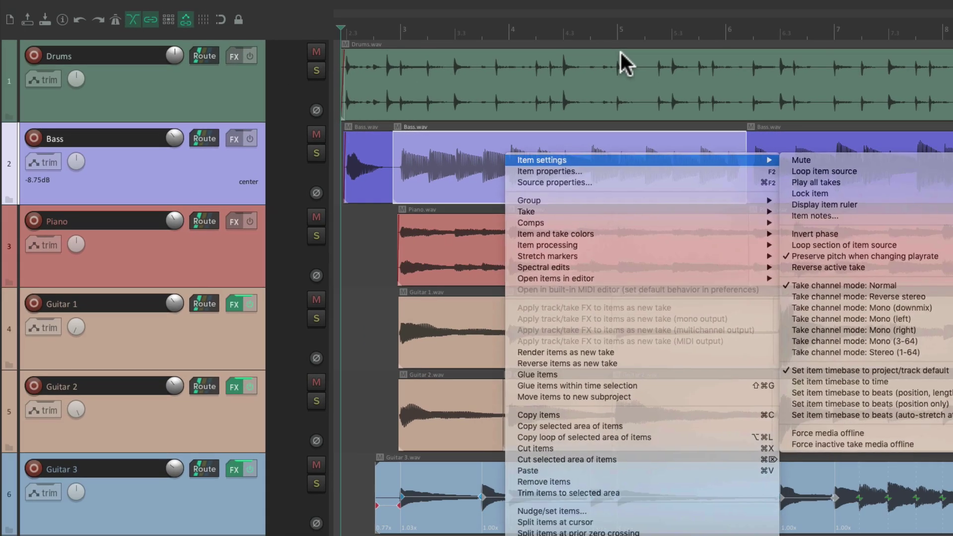
click(376, 266)
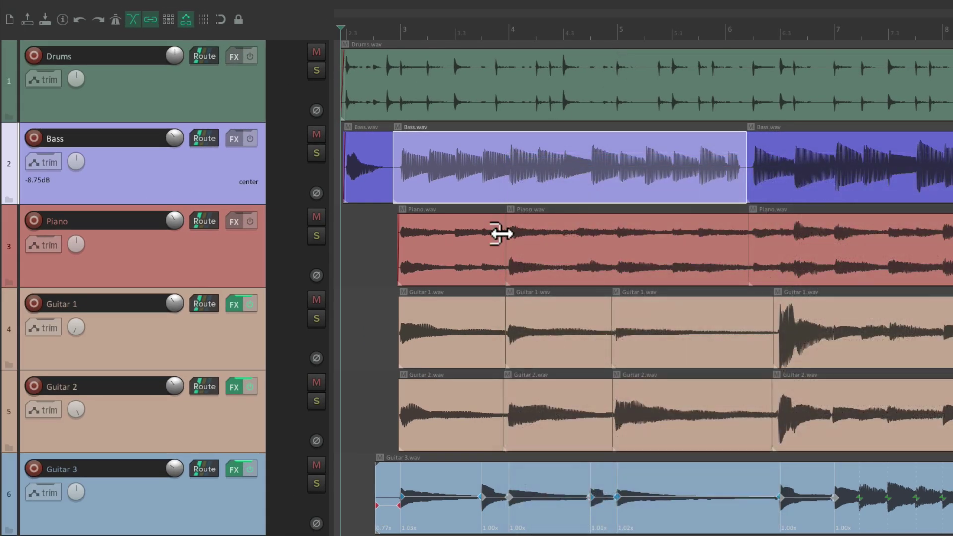
key(super+comma)
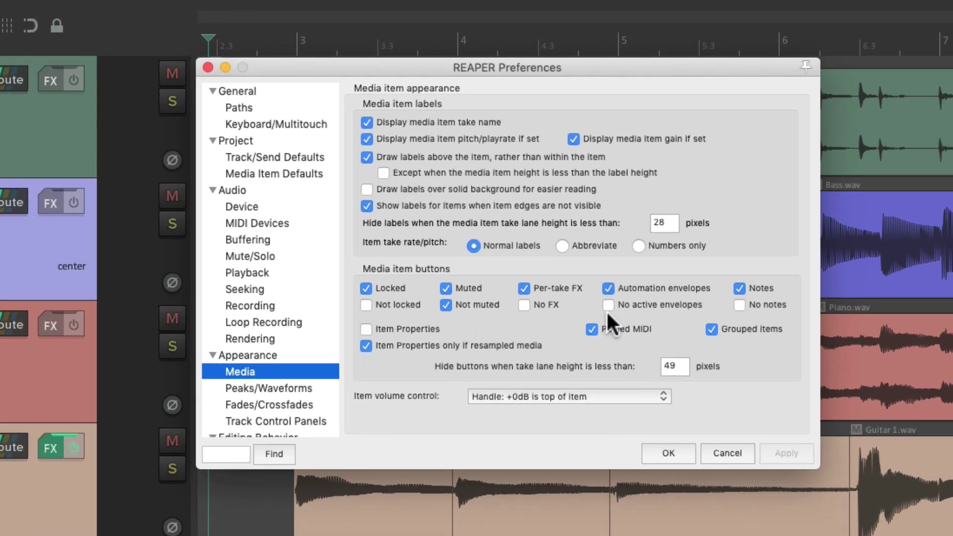
click(668, 453)
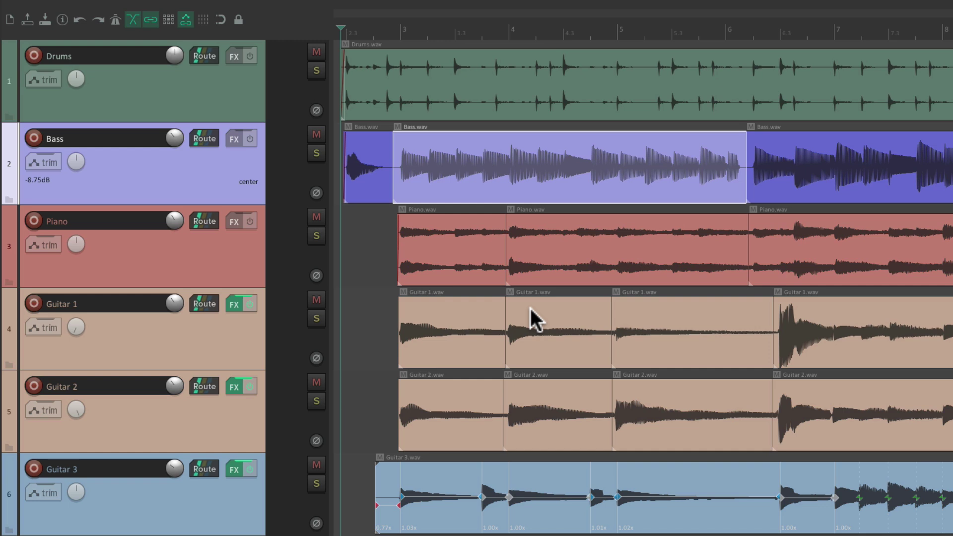
Step: Open the action list and filter it for "item solo"
key(question)
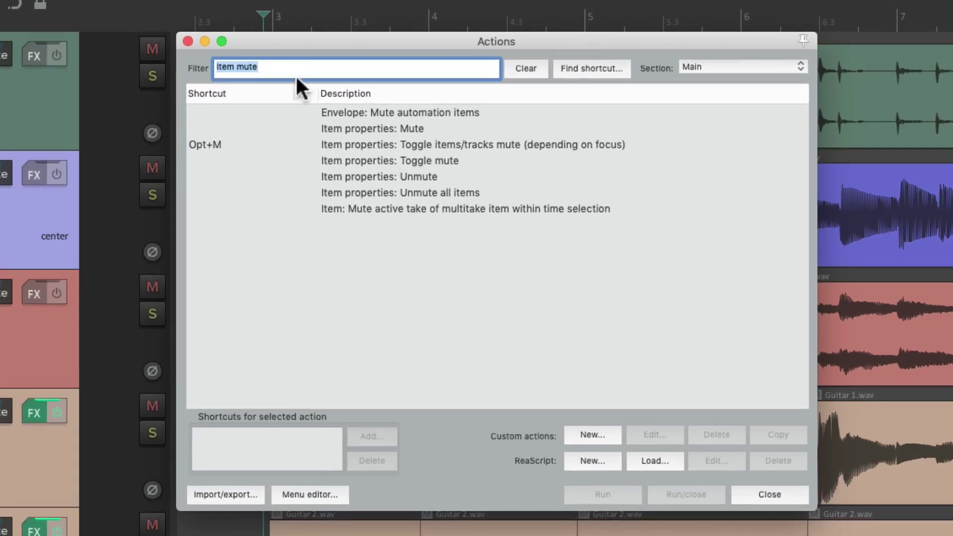
double_click(249, 66)
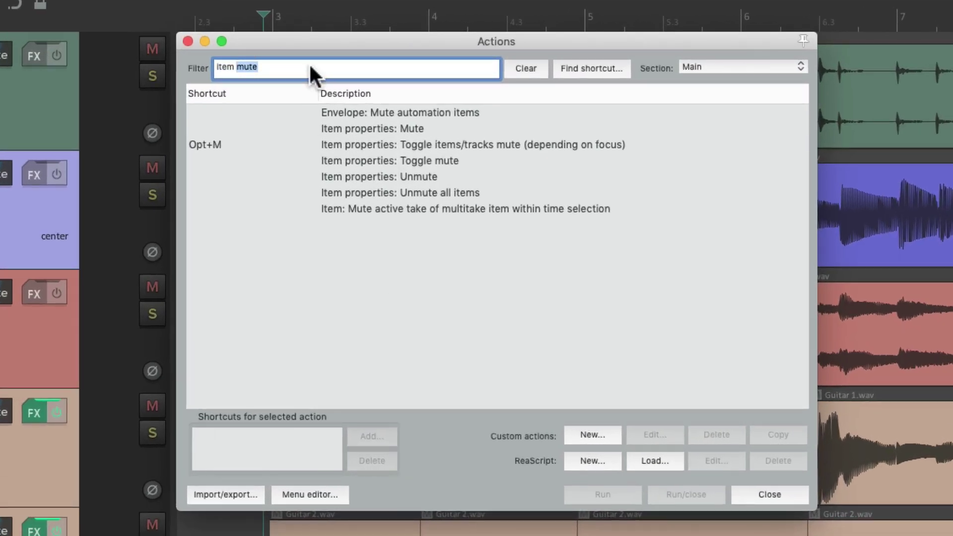
text(solo)
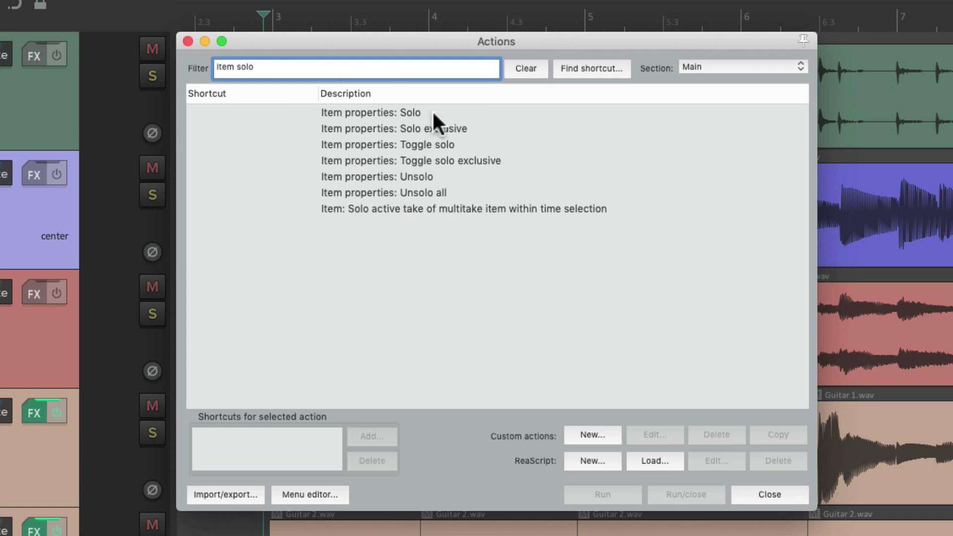
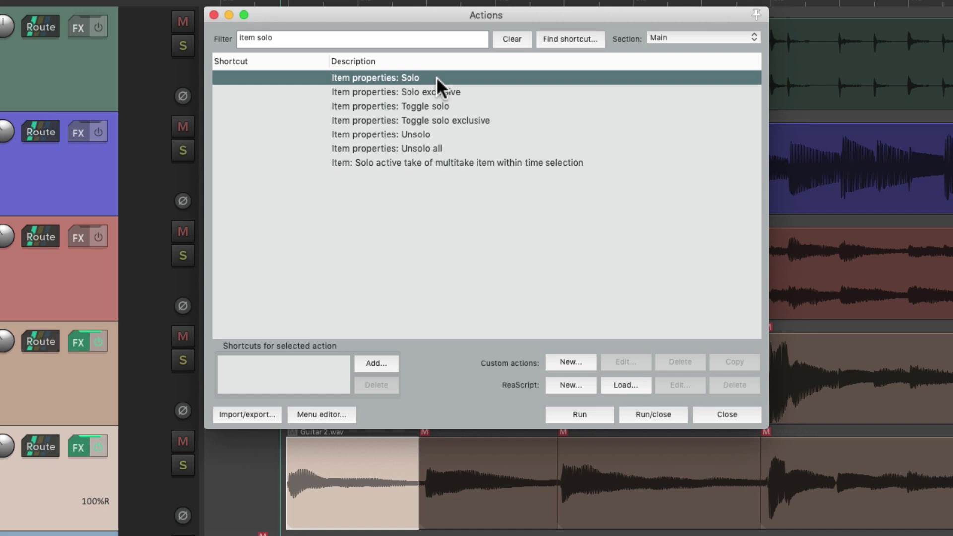
Step: Solo the second and the third Guitar 2 items one after the other with the Item properties: Solo action
click(472, 462)
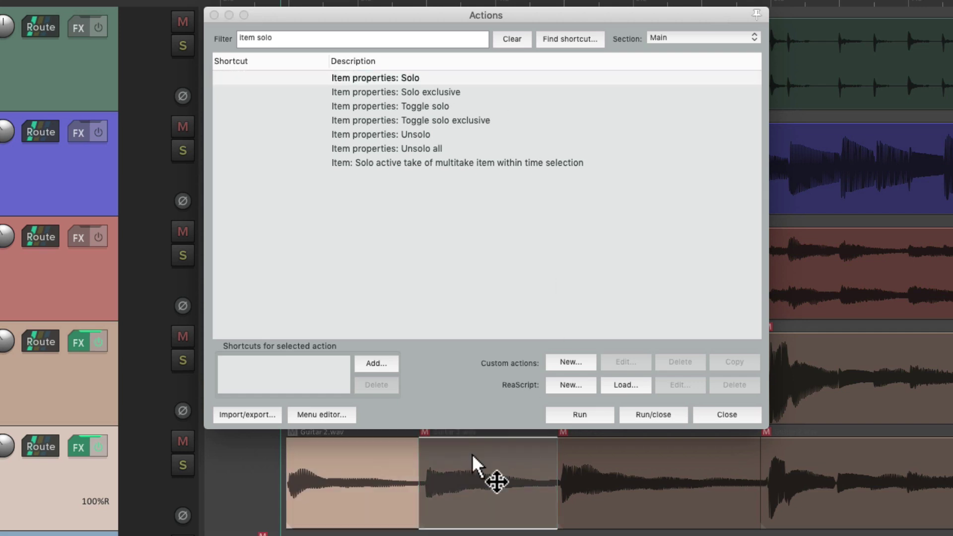
click(495, 80)
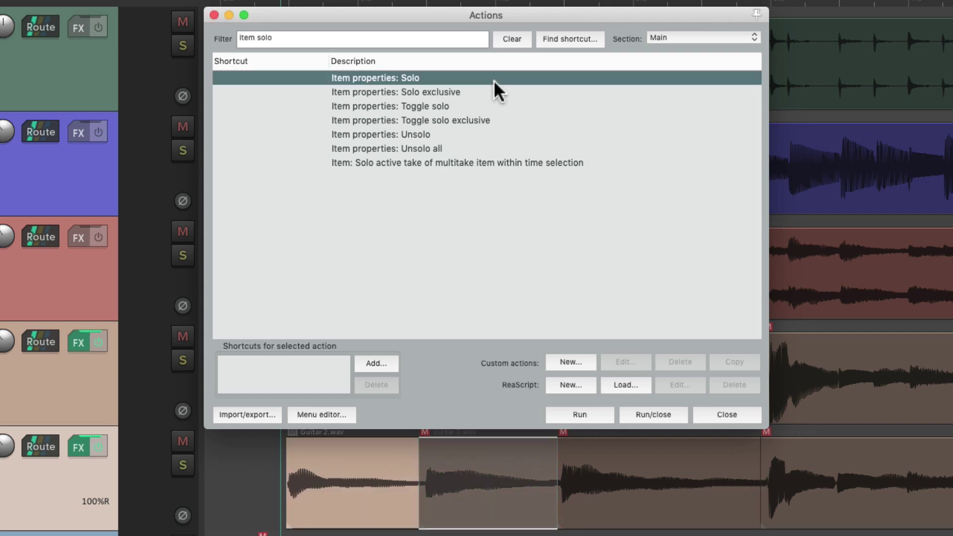
double_click(495, 80)
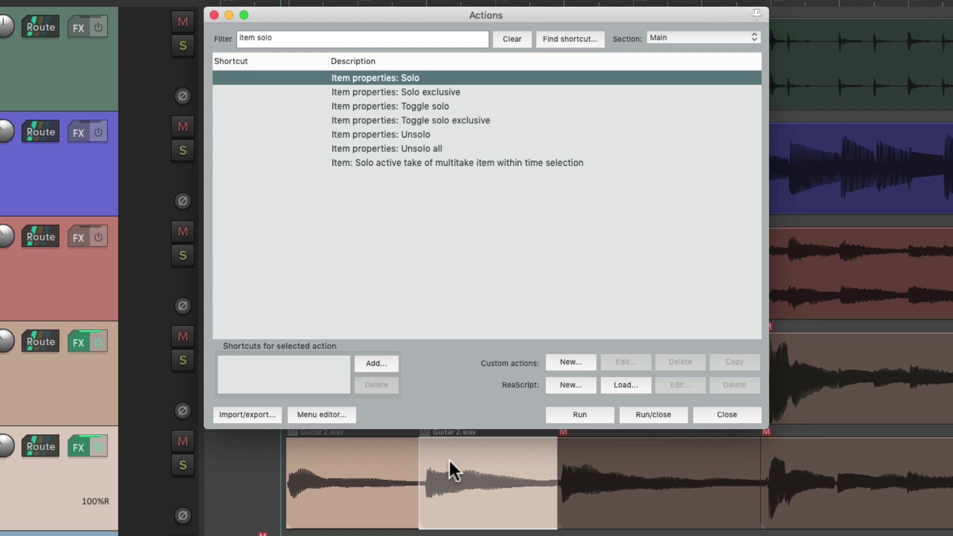
key(space)
click(629, 469)
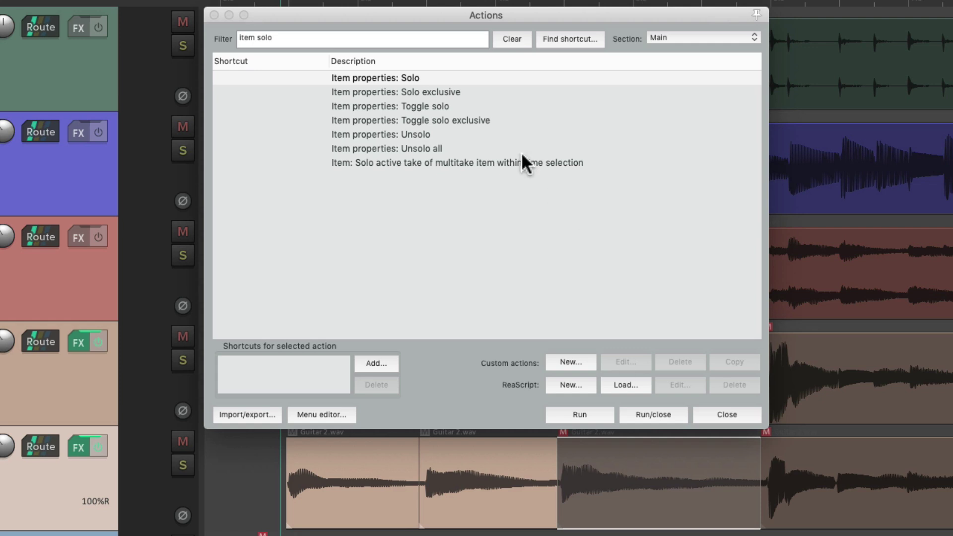
click(444, 80)
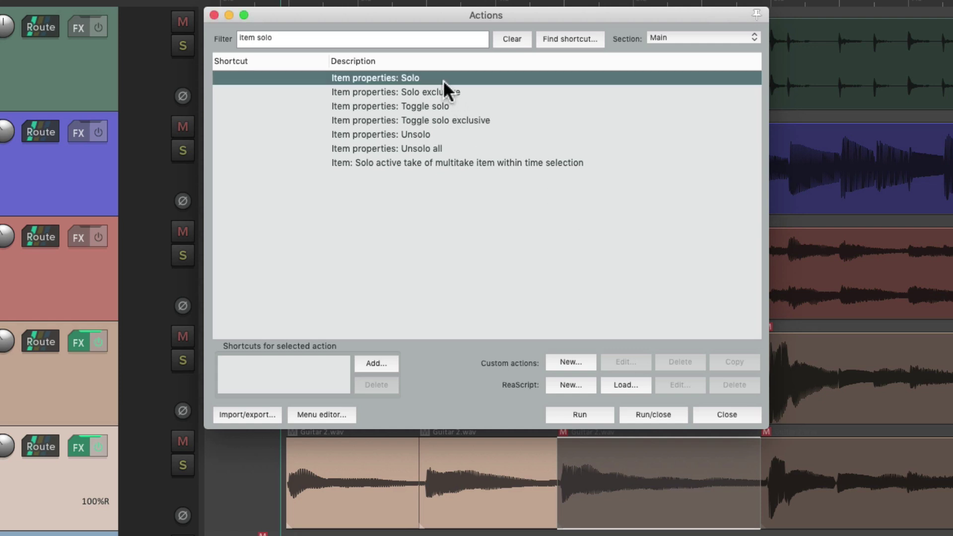
click(444, 81)
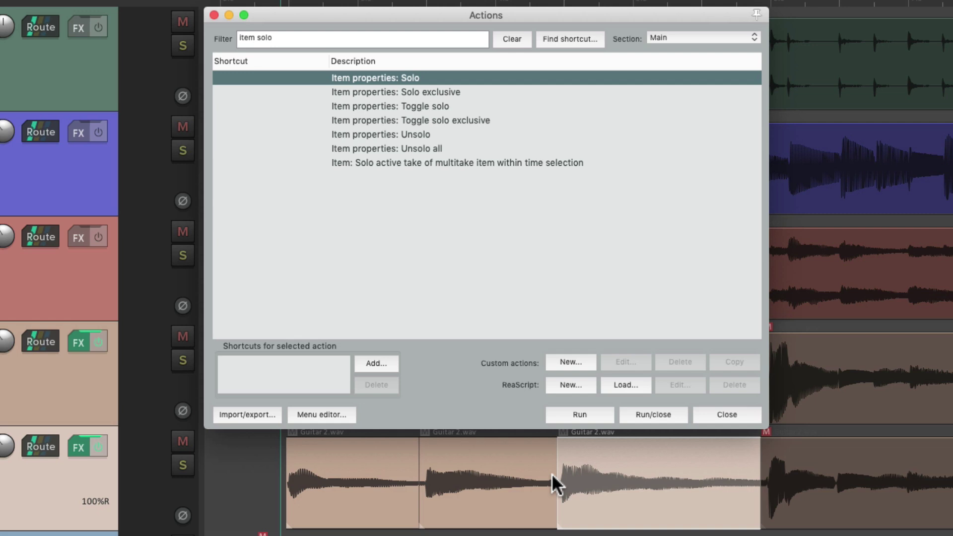
Step: Unsolo the third and the second Guitar 2 items individually with Item properties: Unsolo, and select the first item
click(456, 137)
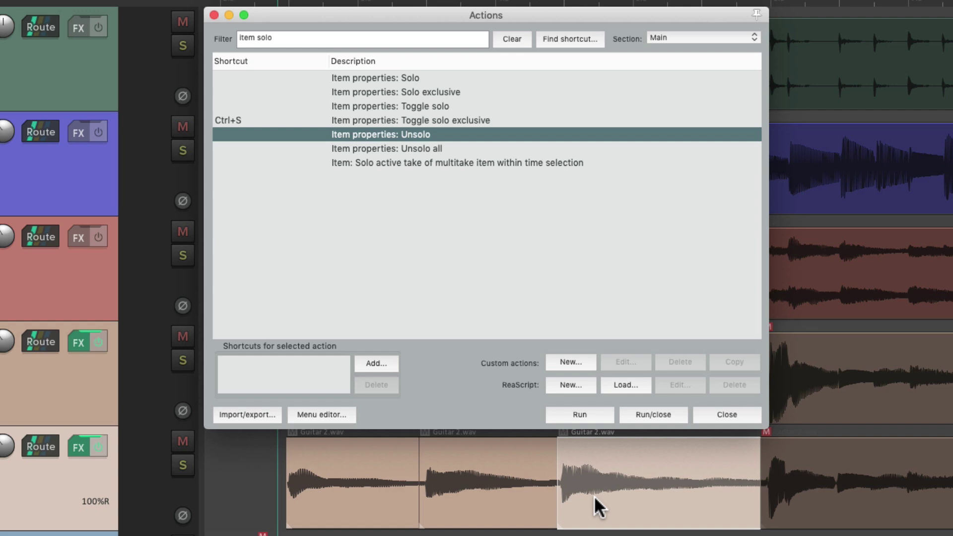
key(Return)
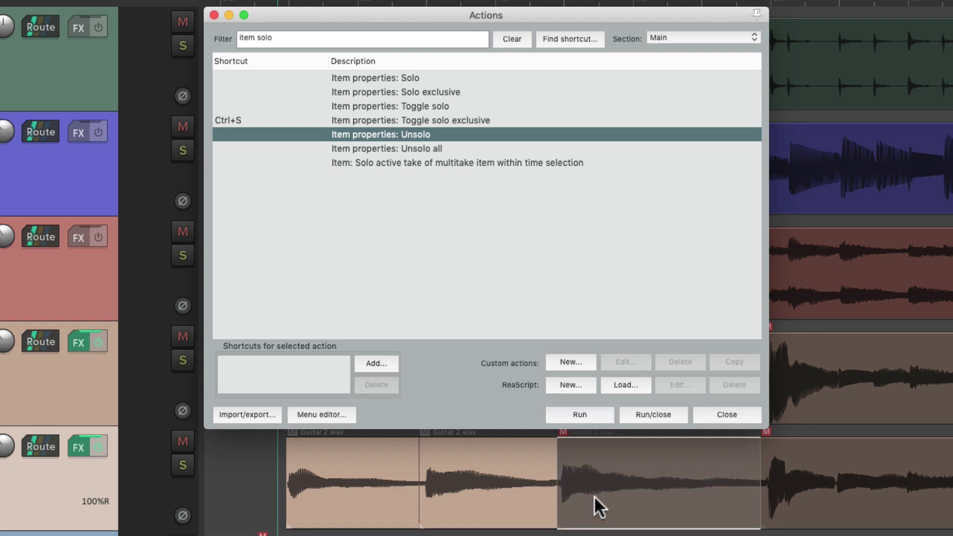
click(462, 462)
key(Return)
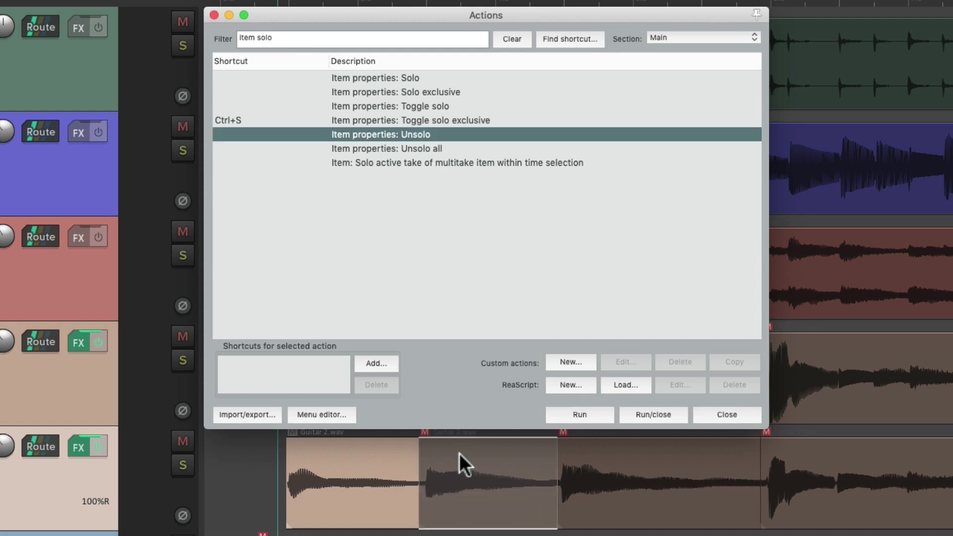
click(370, 462)
key(space)
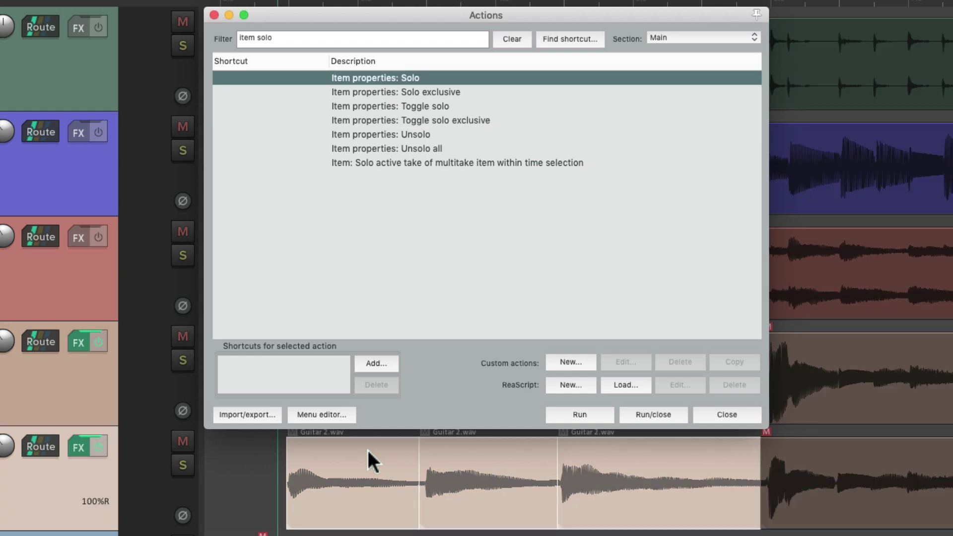
Step: Clear the solo from every item with the Item properties: Unsolo all action
click(494, 149)
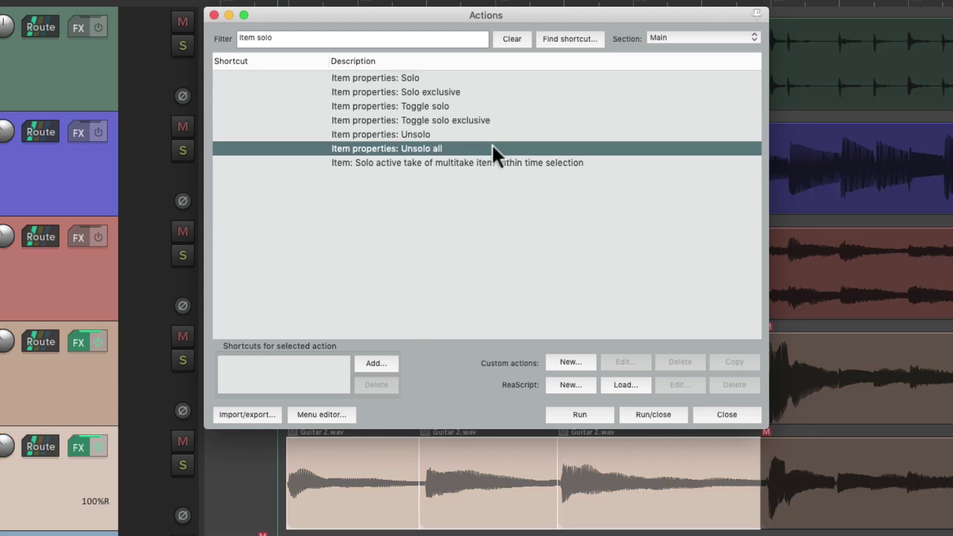
double_click(494, 149)
key(space)
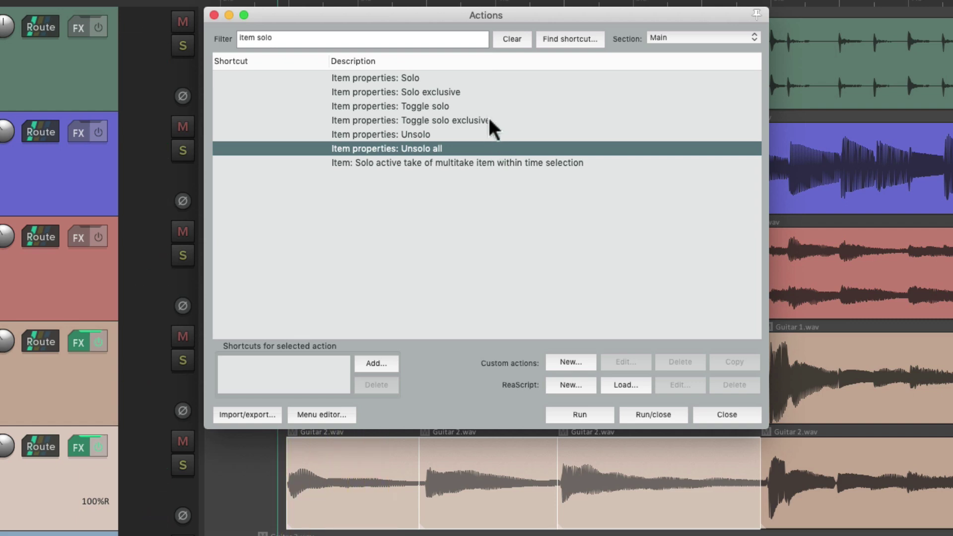
Step: Solo only the first Guitar 2 item with the Item properties: Solo exclusive action
click(488, 93)
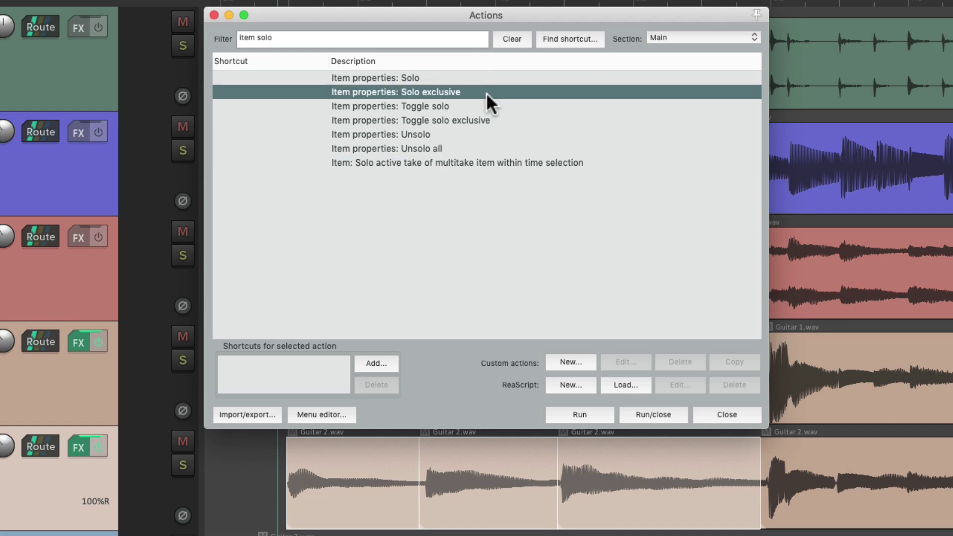
click(349, 454)
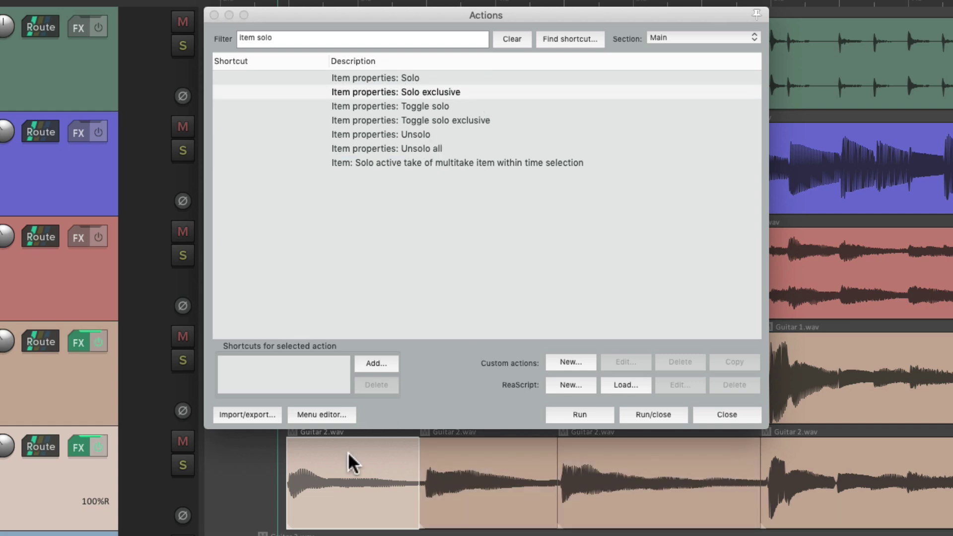
click(451, 97)
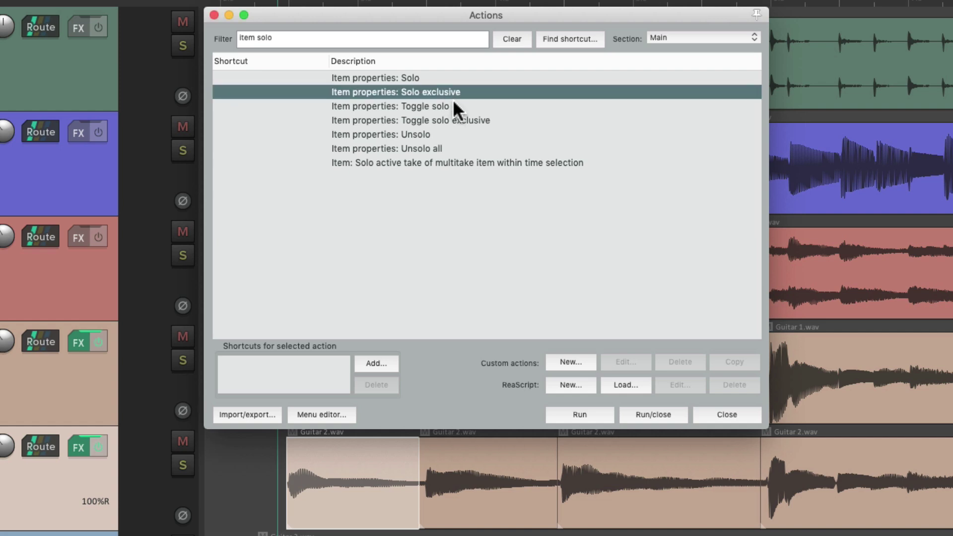
double_click(453, 93)
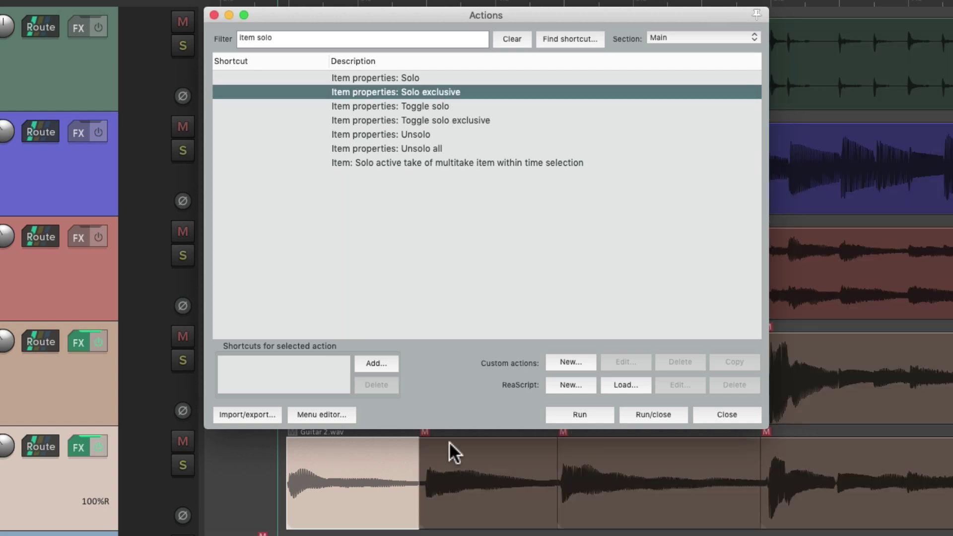
Step: Switch the exclusive solo to the second Guitar 2 item and then to the third, using Solo exclusive
click(454, 457)
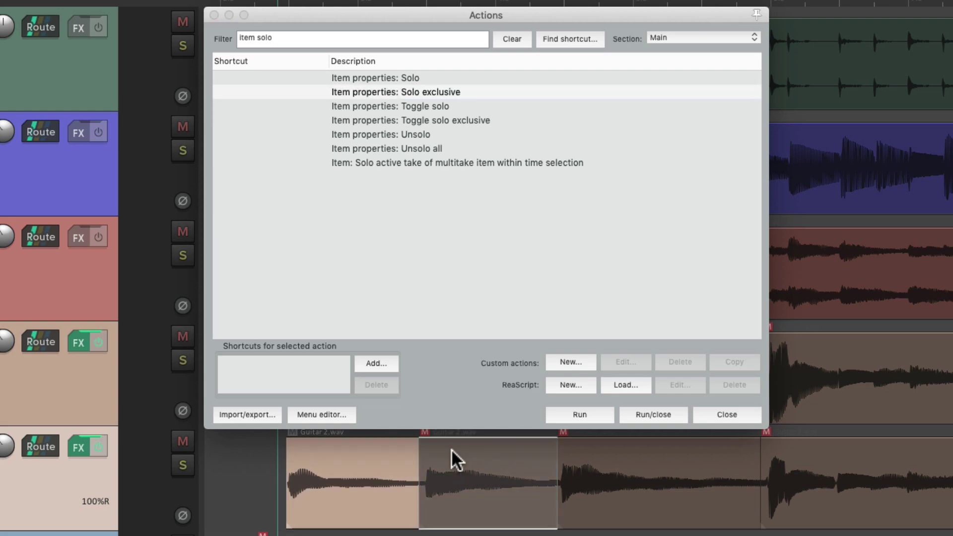
click(471, 96)
double_click(473, 99)
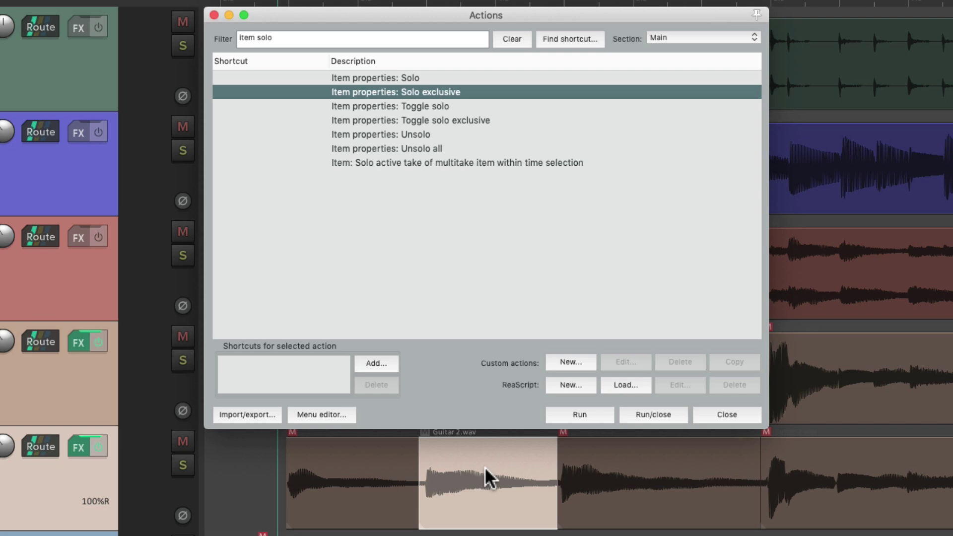
click(613, 461)
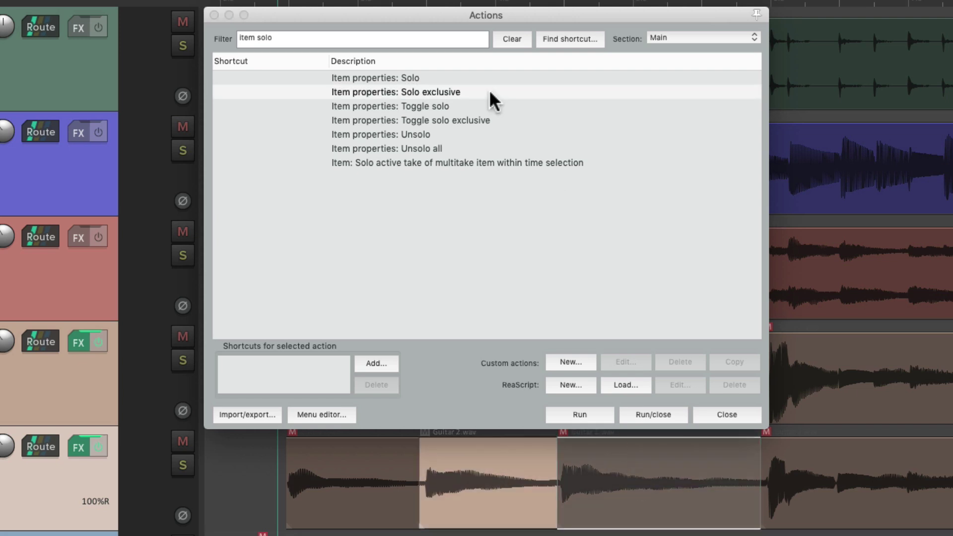
click(475, 92)
double_click(476, 92)
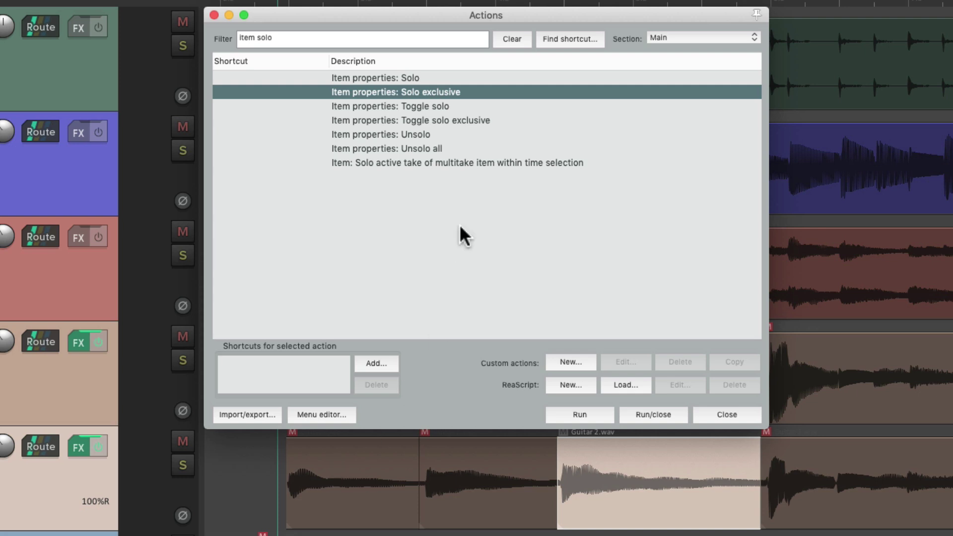
Step: Run Item properties: Unsolo all to release the exclusive solo of the third Guitar 2 item
click(456, 135)
click(471, 149)
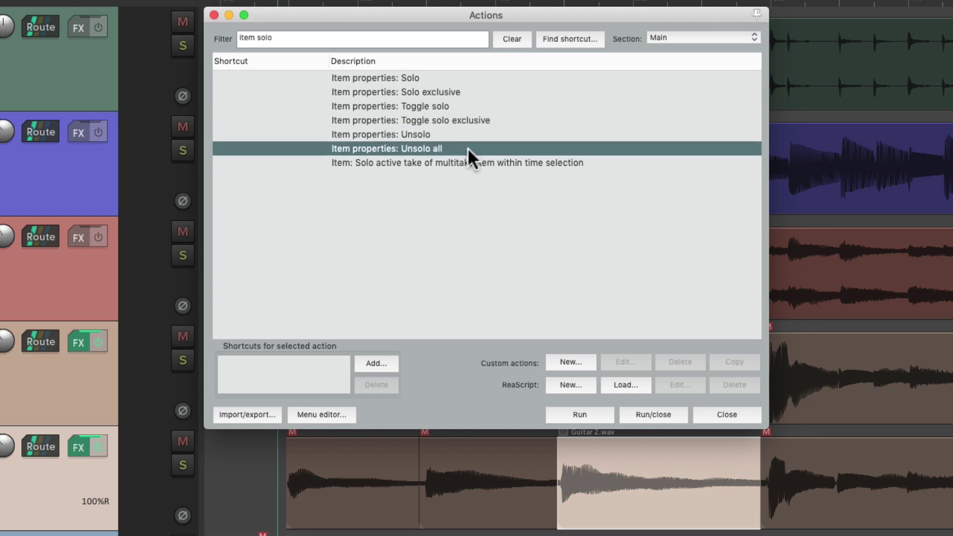
double_click(471, 149)
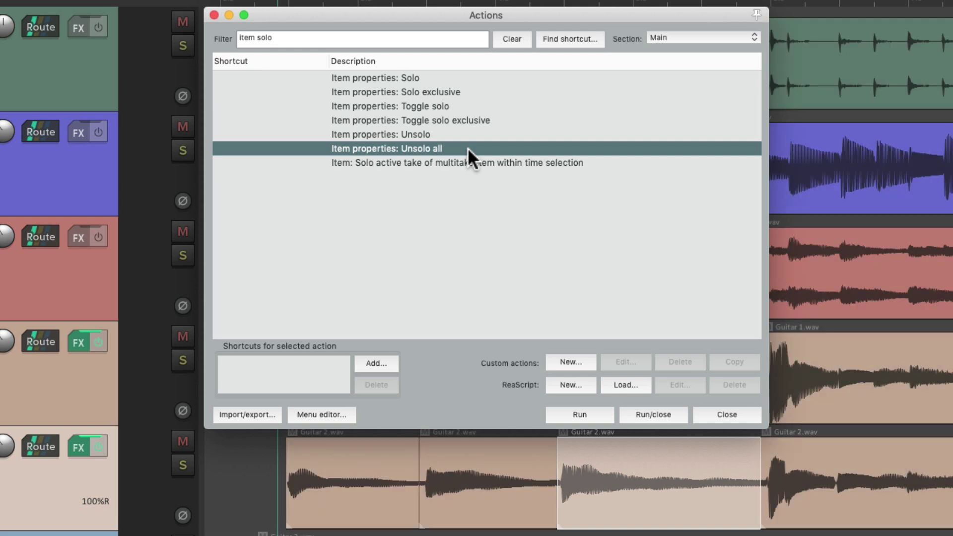
Step: Toggle the solo of the first Guitar 2 item on, off and on again with Item properties: Toggle solo
click(471, 107)
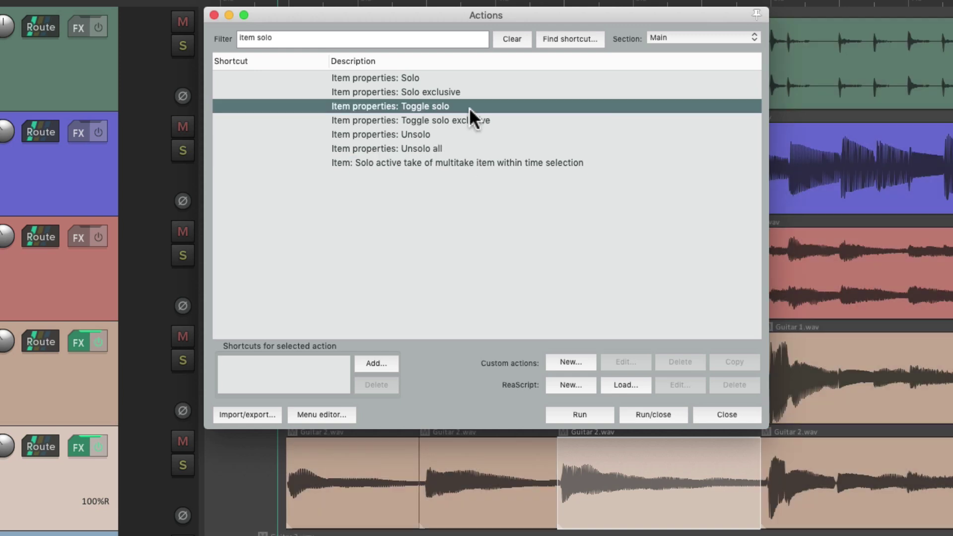
click(367, 471)
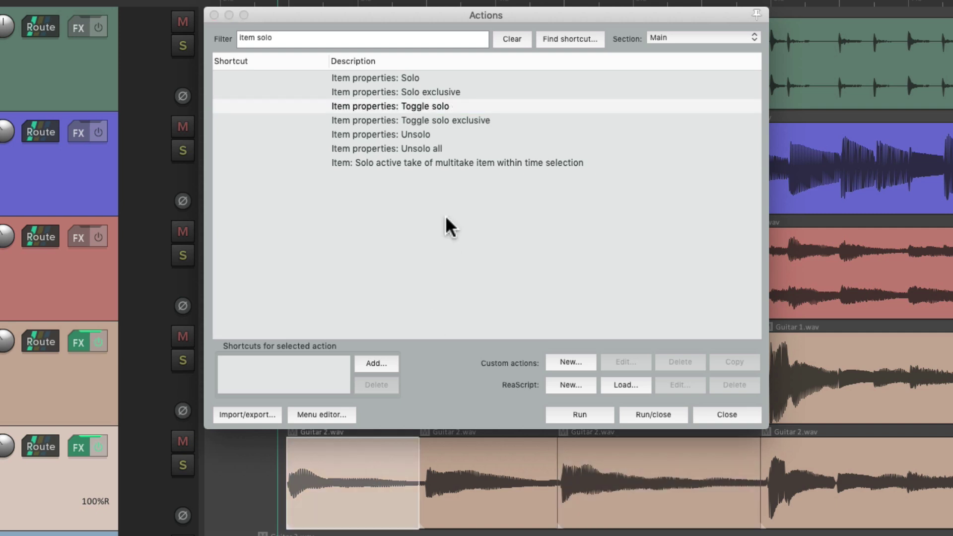
click(470, 106)
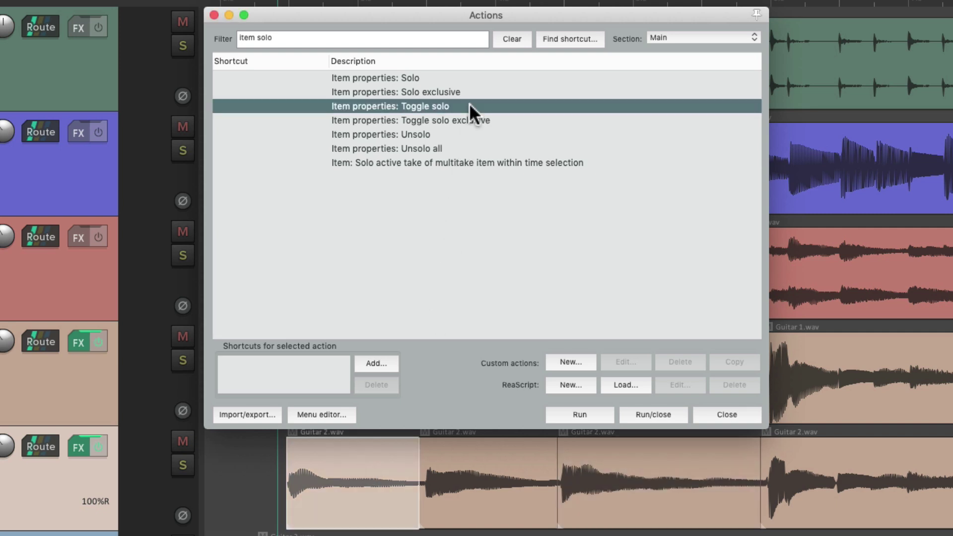
double_click(472, 107)
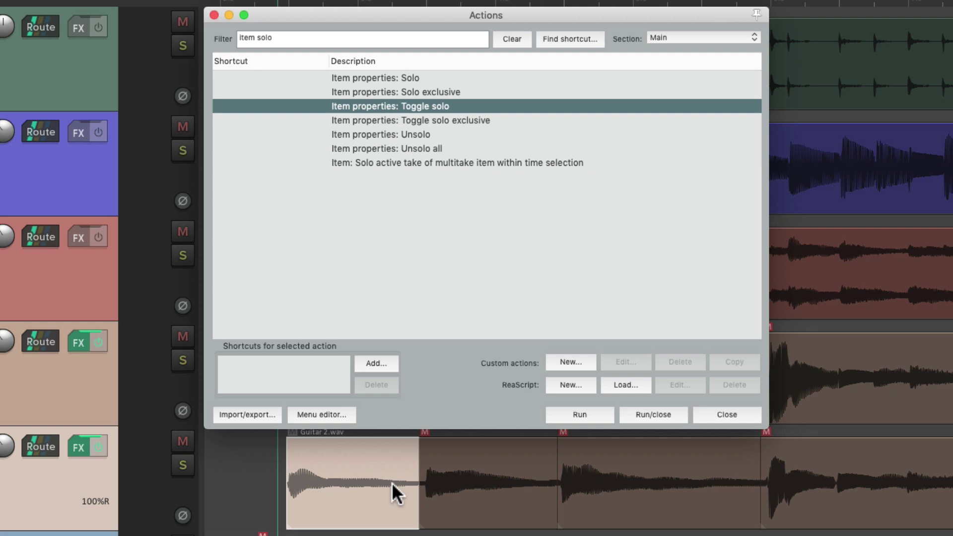
double_click(482, 106)
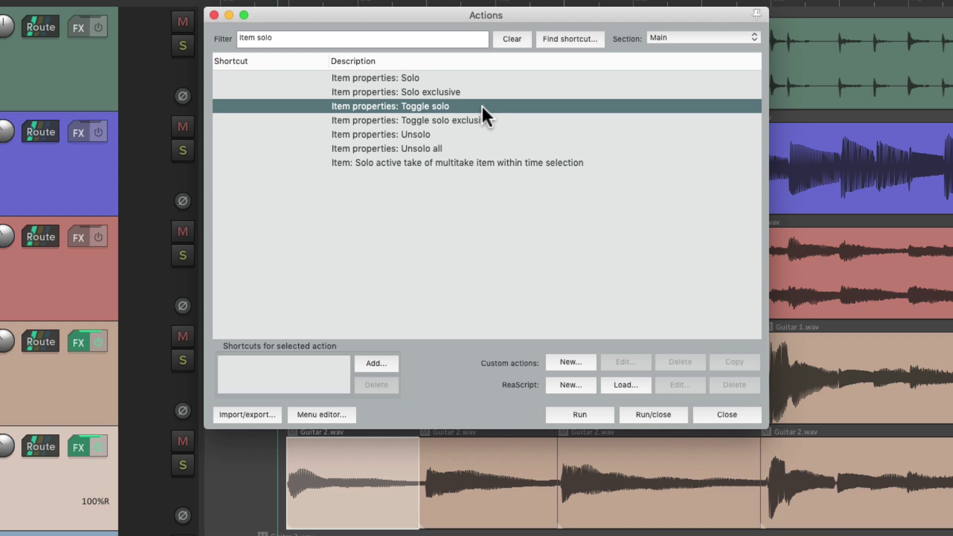
double_click(483, 107)
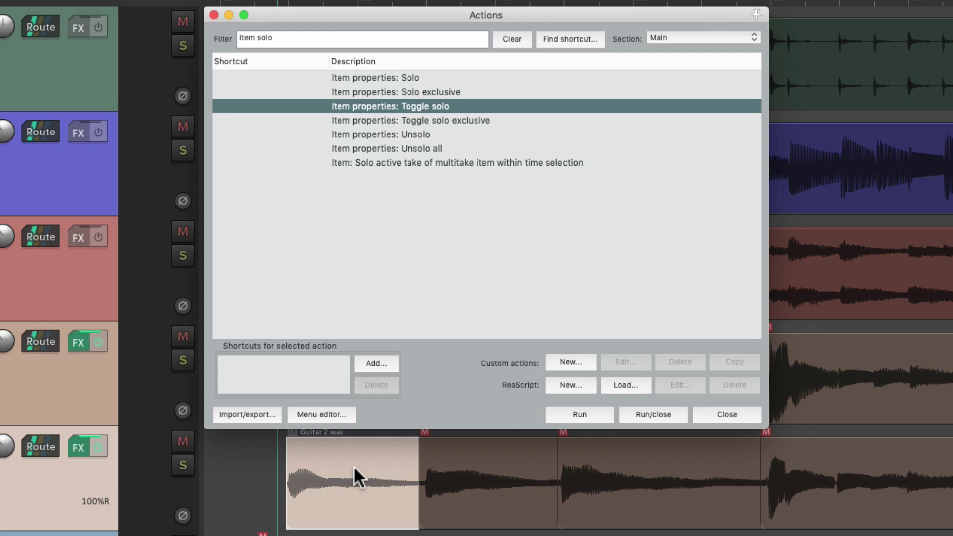
Step: Add the second Guitar 2 item to the solo with the Item properties: Toggle solo action
click(469, 467)
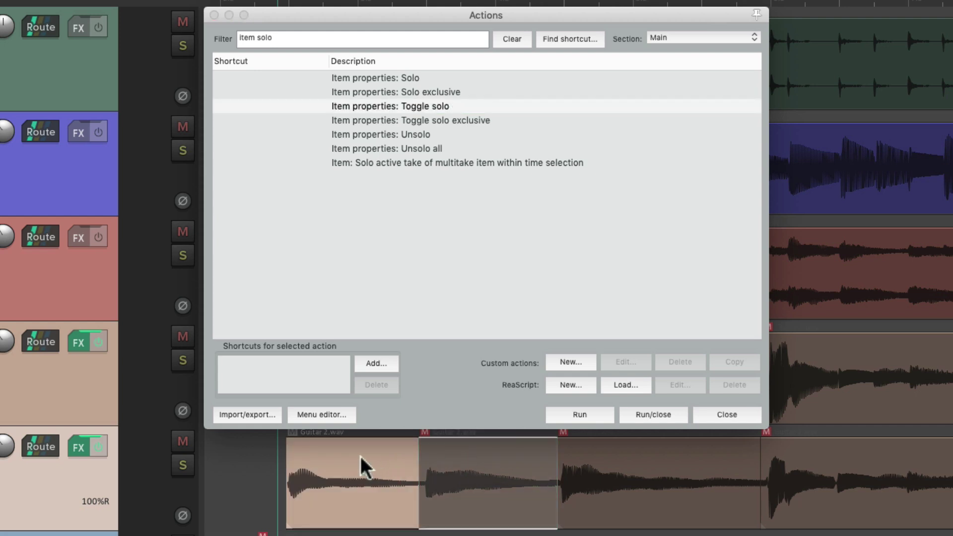
click(472, 106)
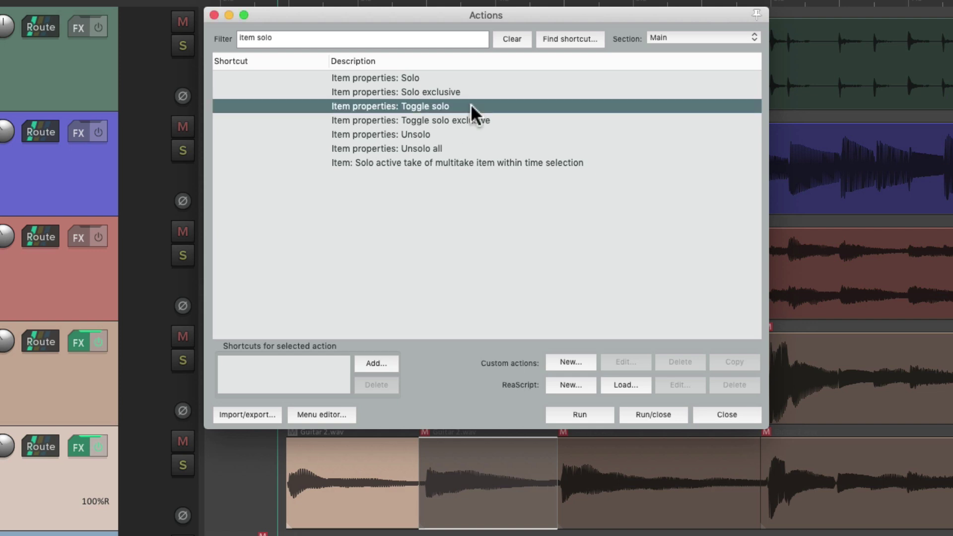
double_click(472, 107)
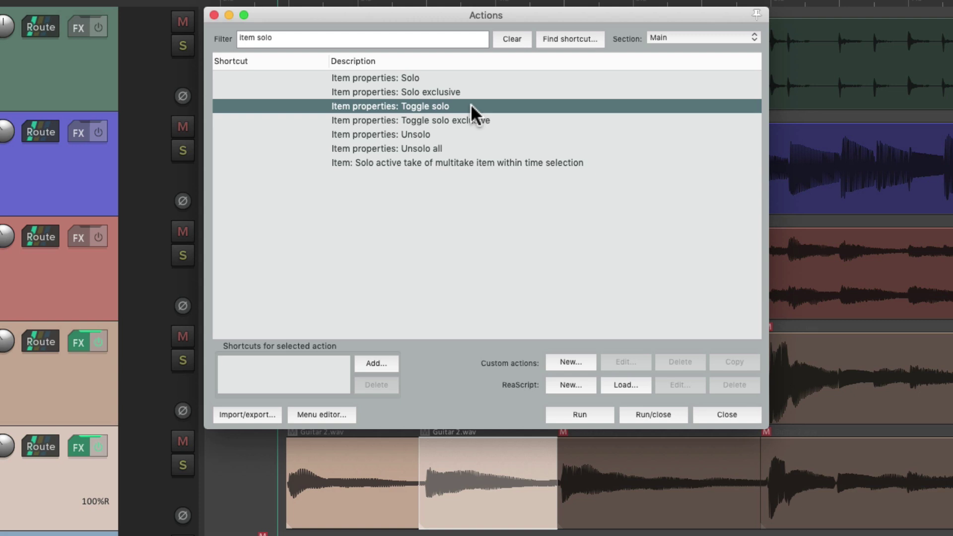
Step: Remove the second Guitar 2 item from the solo with Toggle solo, and clear the remaining solo with Item properties: Unsolo all
double_click(470, 106)
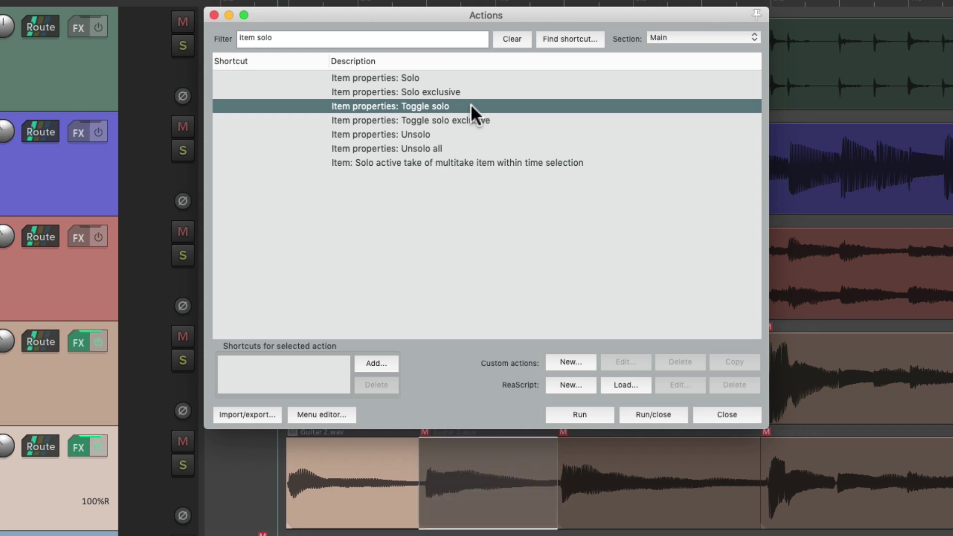
click(497, 122)
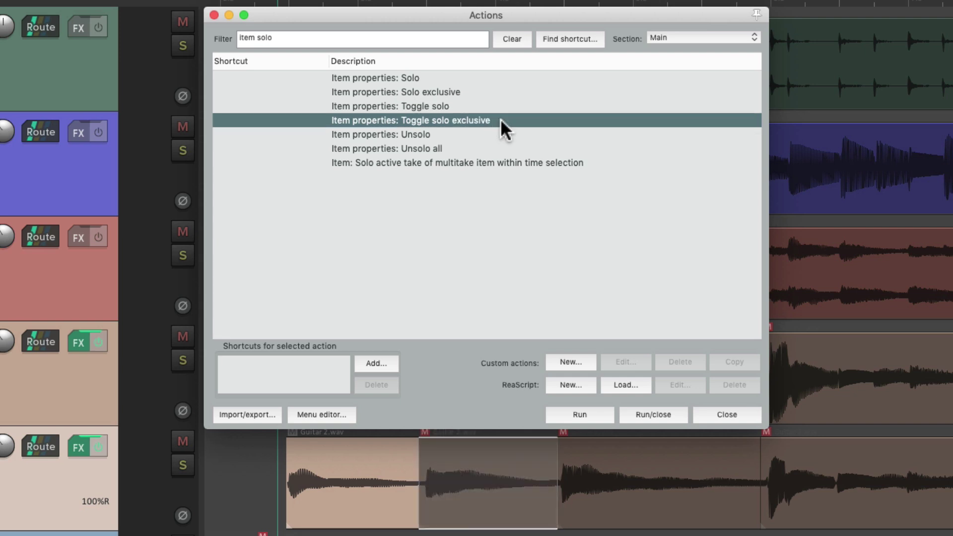
click(478, 148)
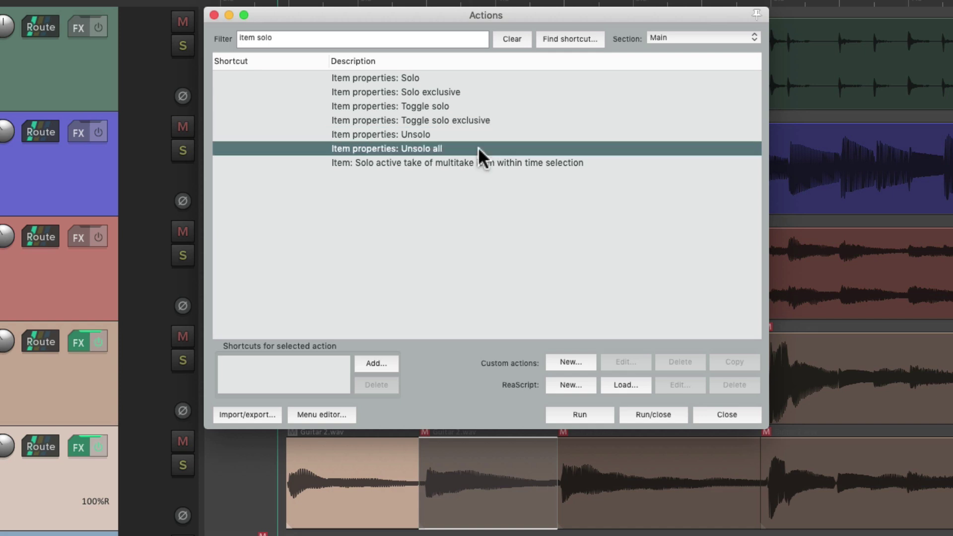
double_click(480, 149)
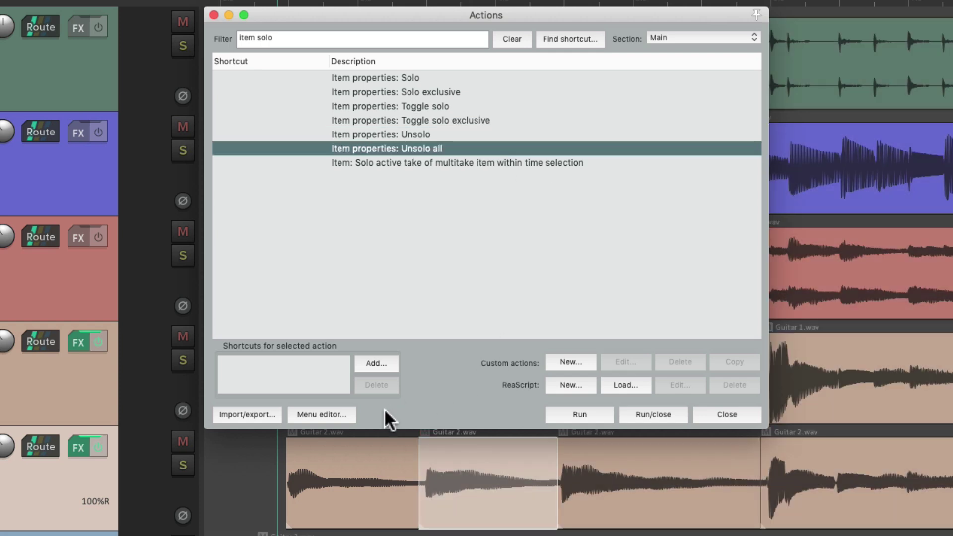
Step: Solo the first Guitar 2 item with the Item properties: Toggle solo exclusive action
click(342, 467)
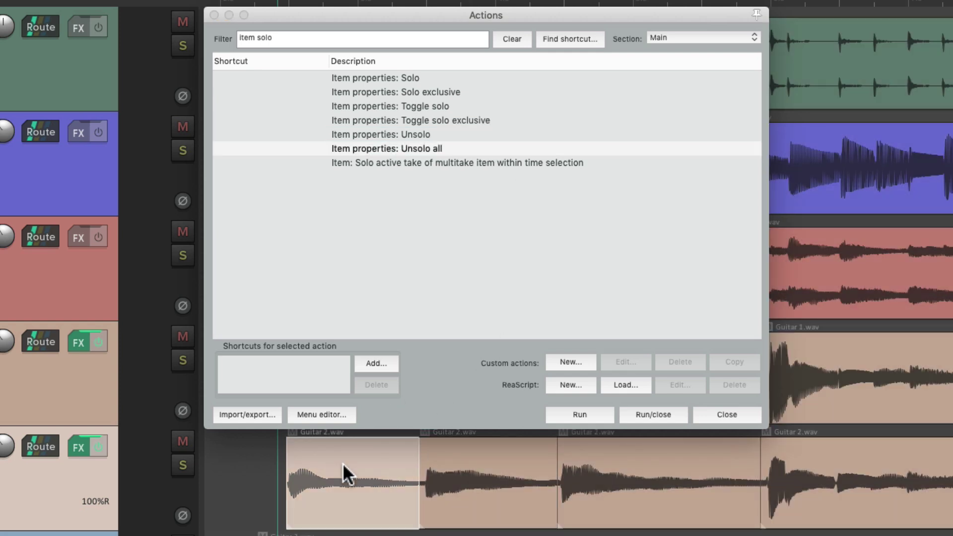
click(507, 122)
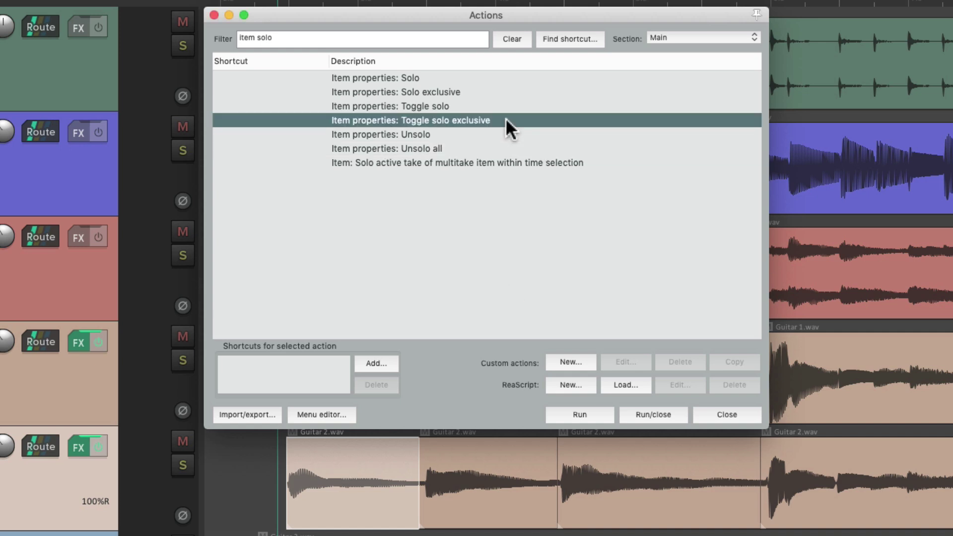
double_click(508, 122)
Step: Switch the solo to the second Guitar 2 item with Toggle solo exclusive, and run the action again to release it
click(460, 454)
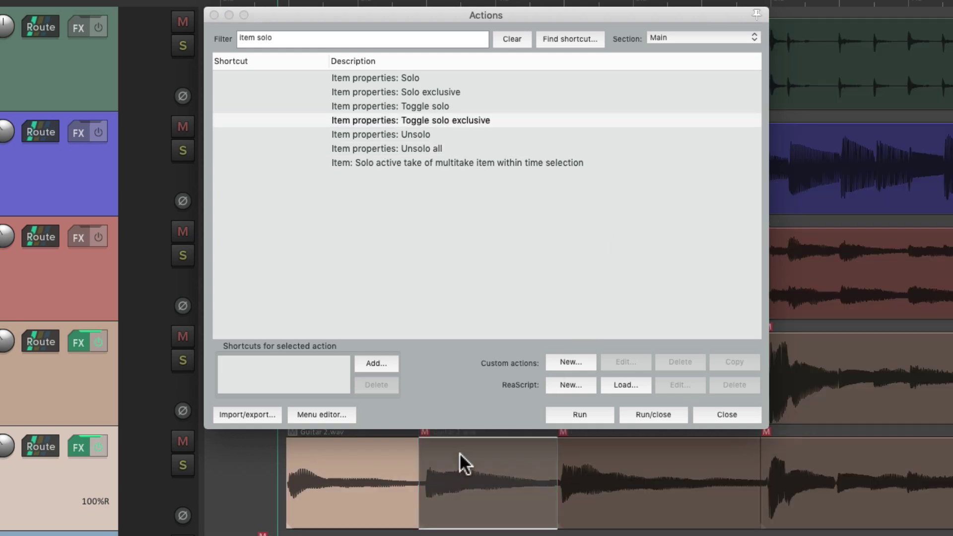
click(512, 121)
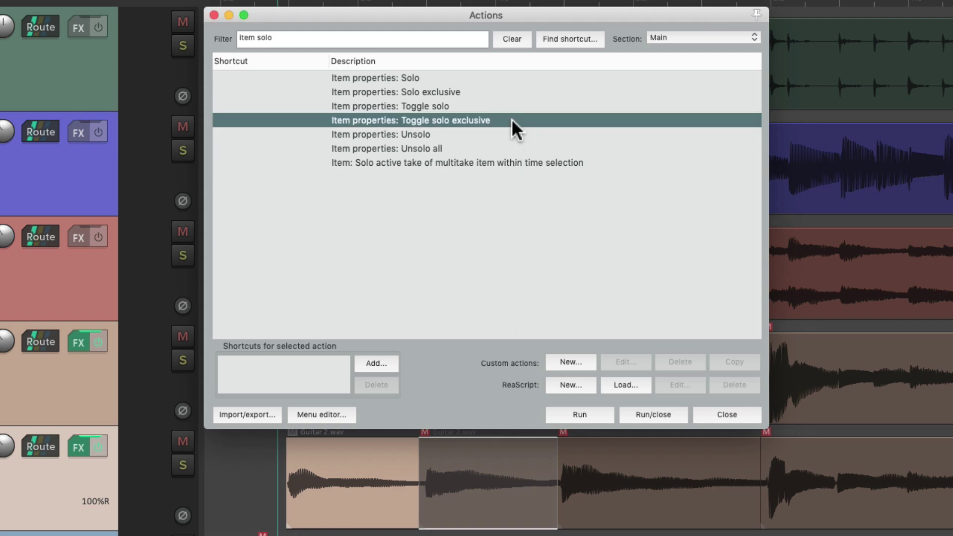
double_click(512, 121)
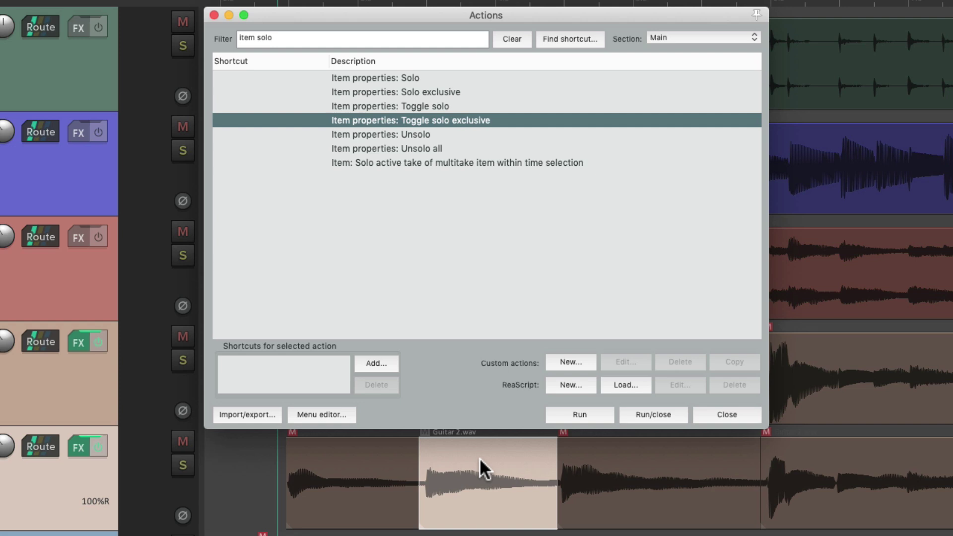
key(Return)
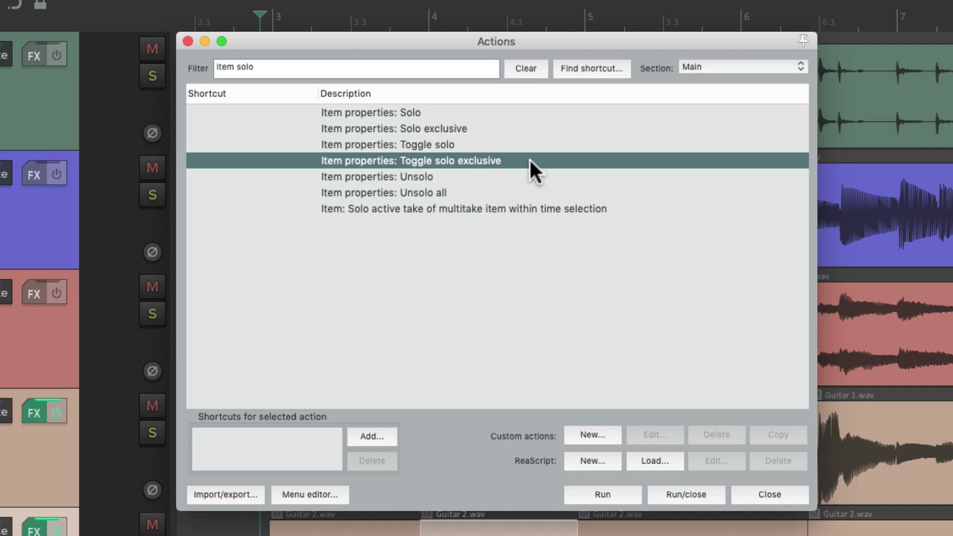
Step: Assign the shortcut Ctrl+S to the Item properties: Toggle solo exclusive action and close the Actions window
click(368, 432)
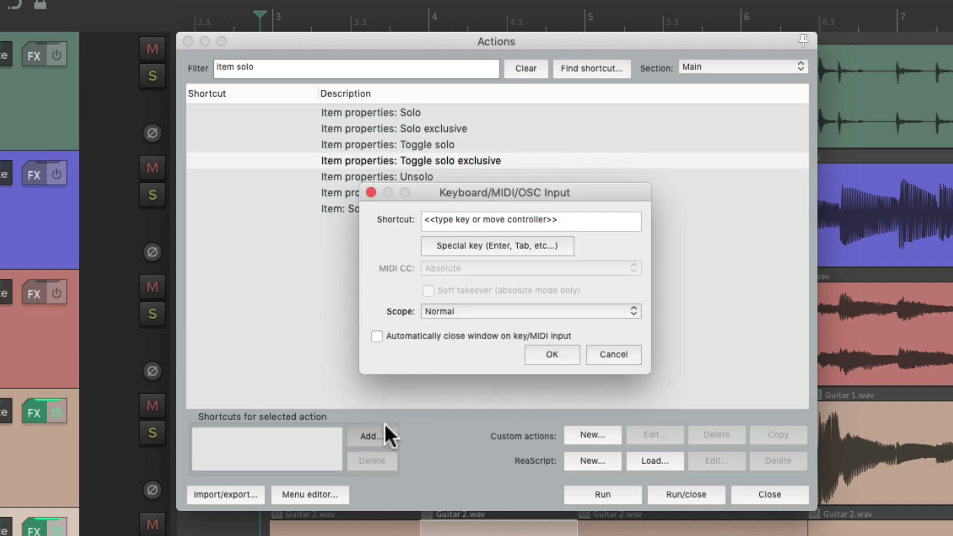
key(ctrl+s)
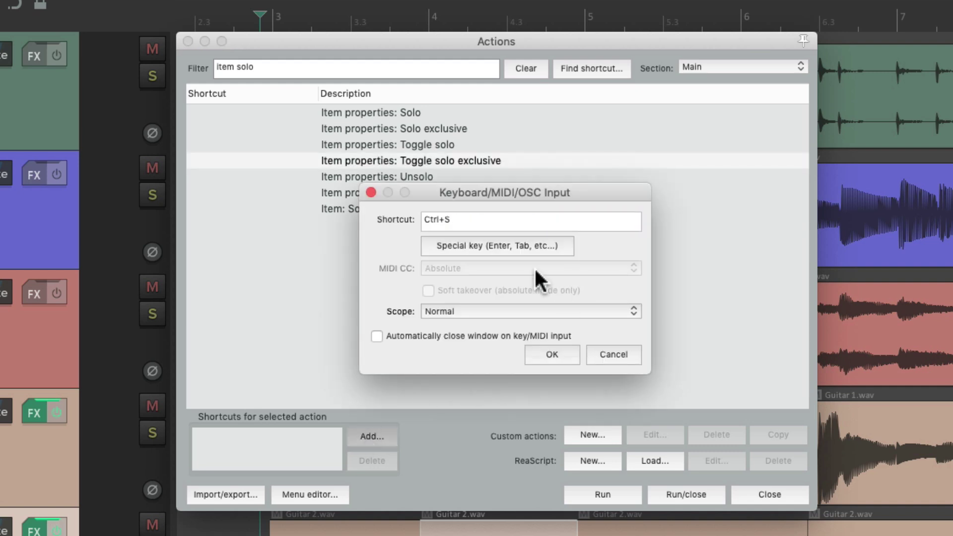
key(Return)
key(Escape)
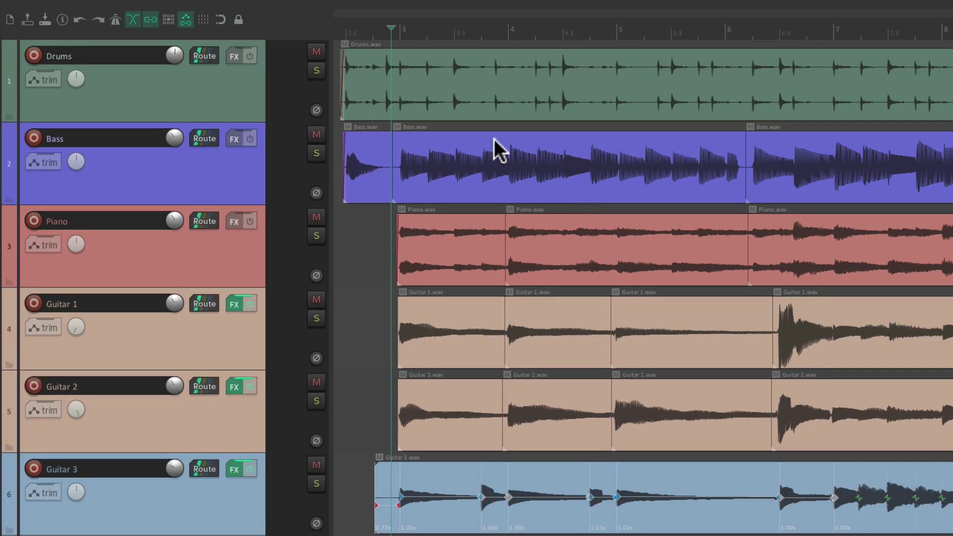
Step: Exclusively solo the second Bass item with the assigned shortcut, play it briefly, and toggle its solo off and on again
click(493, 139)
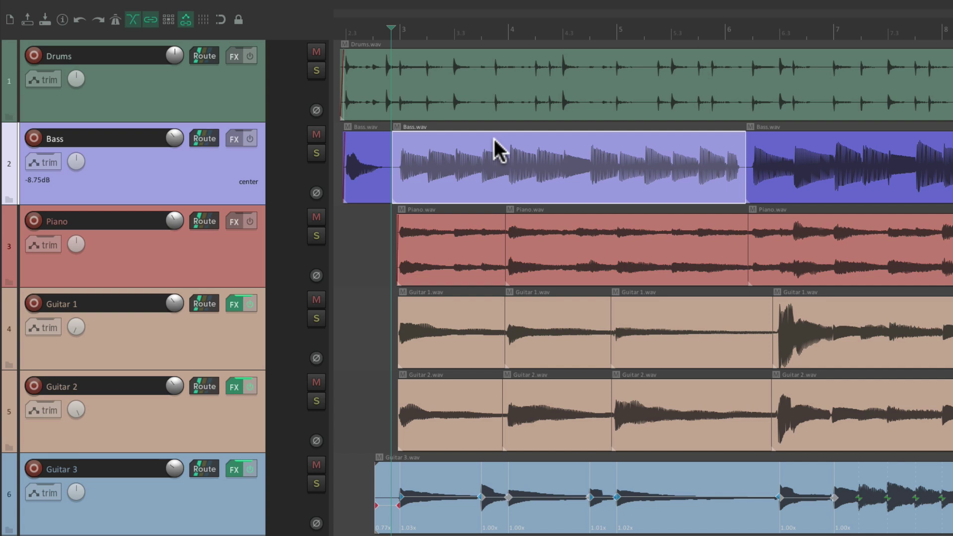
key(ctrl+s)
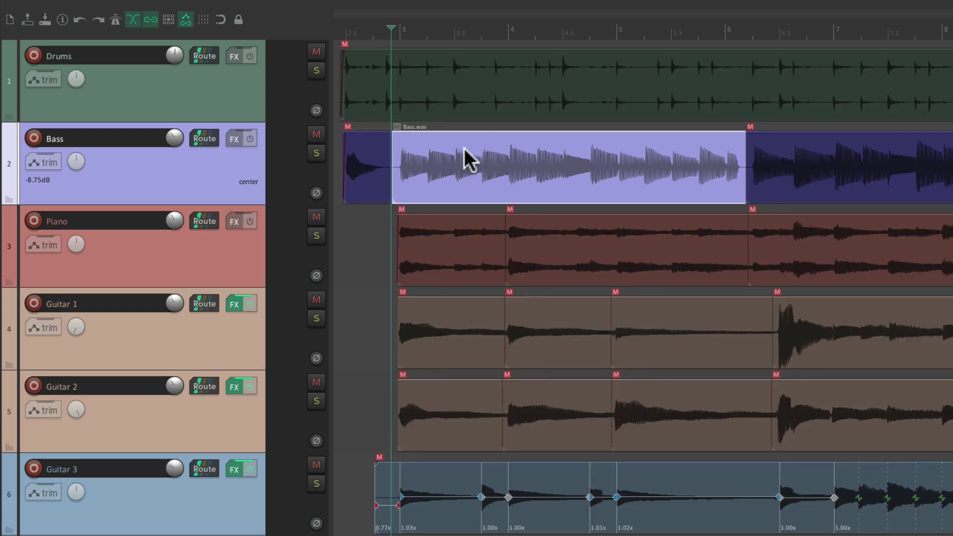
key(space)
key(space)
key(ctrl+s)
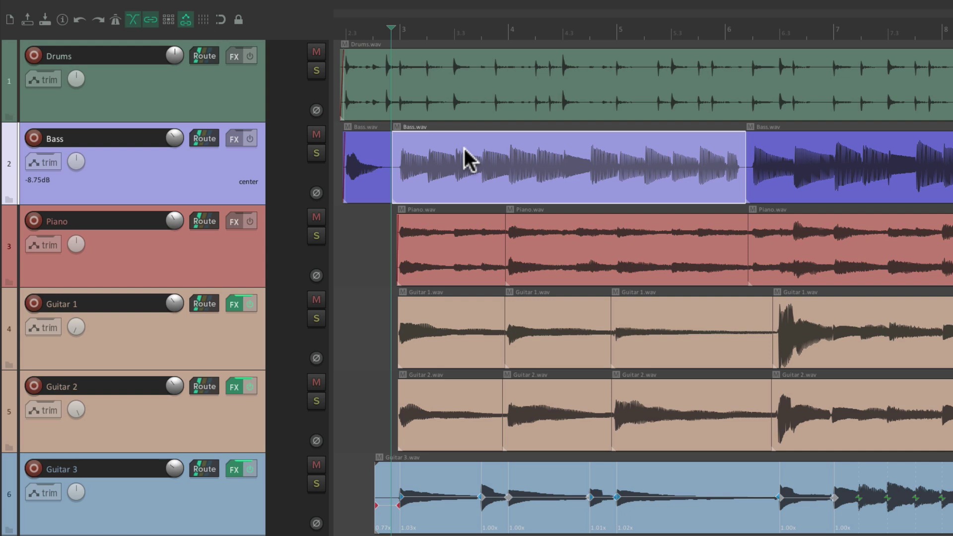
key(ctrl+s)
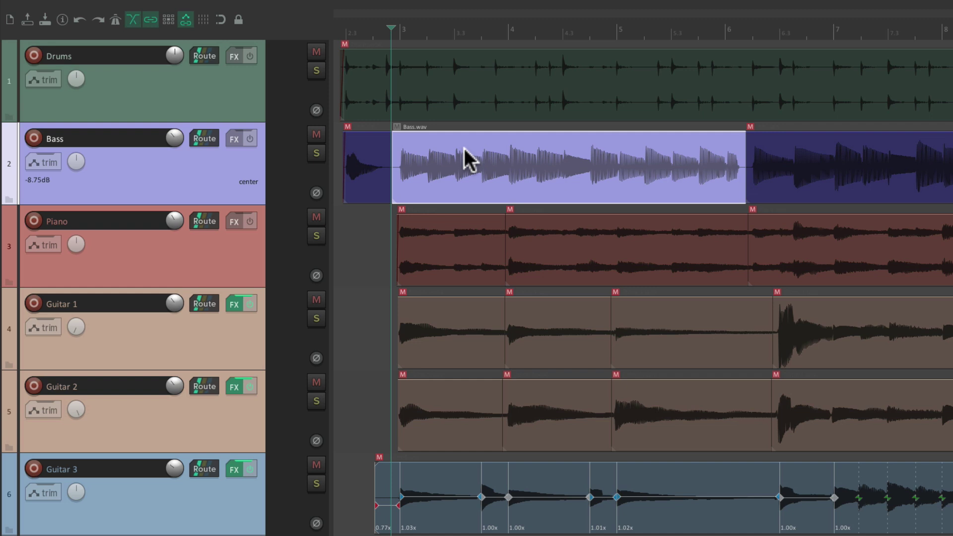
Step: Switch the exclusive solo to the first Piano item and to the second, and release the solo
click(454, 230)
key(ctrl+s)
click(588, 231)
key(ctrl+s)
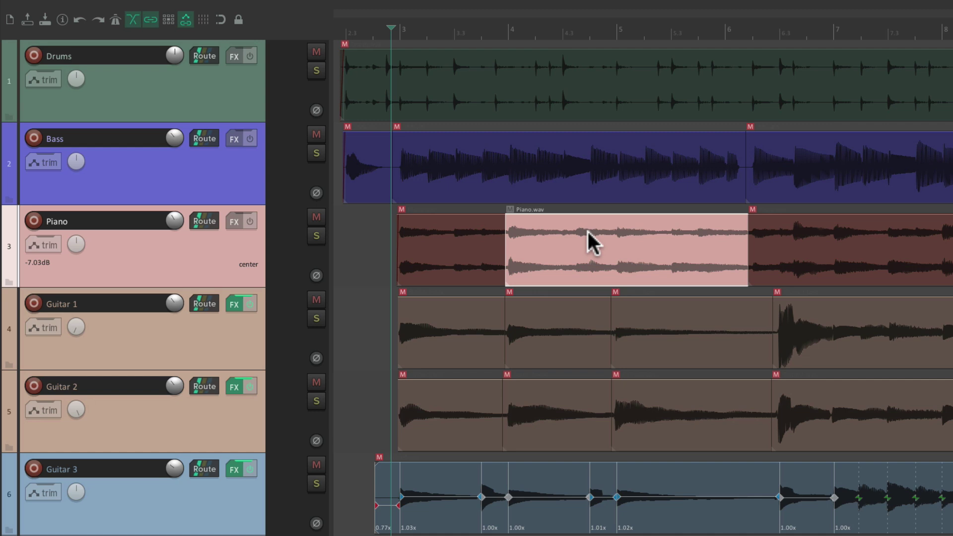
key(ctrl+s)
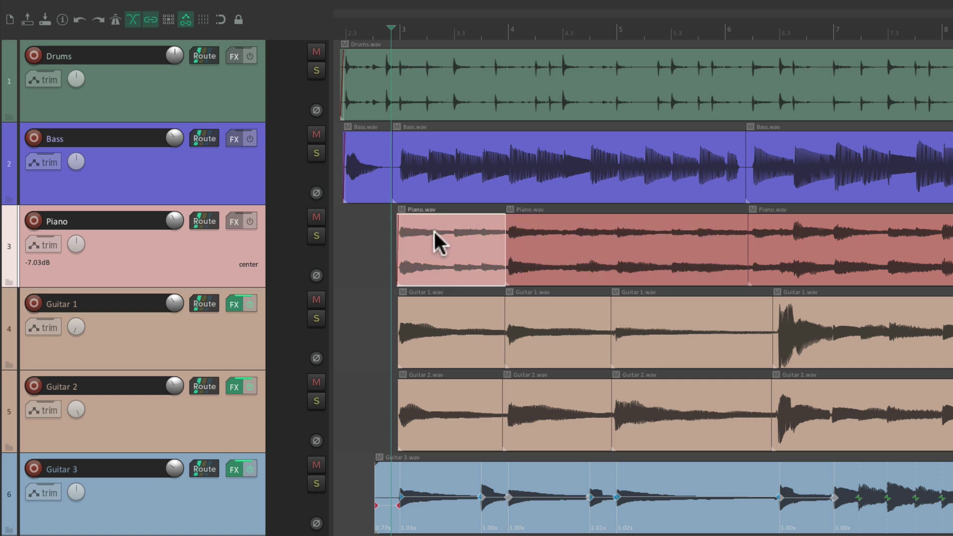
Step: Exclusively solo the first Piano item, and switch the solo to the second Piano item and the second and third Guitar 1 and Guitar 2 items
key(ctrl+alt+s)
key(space)
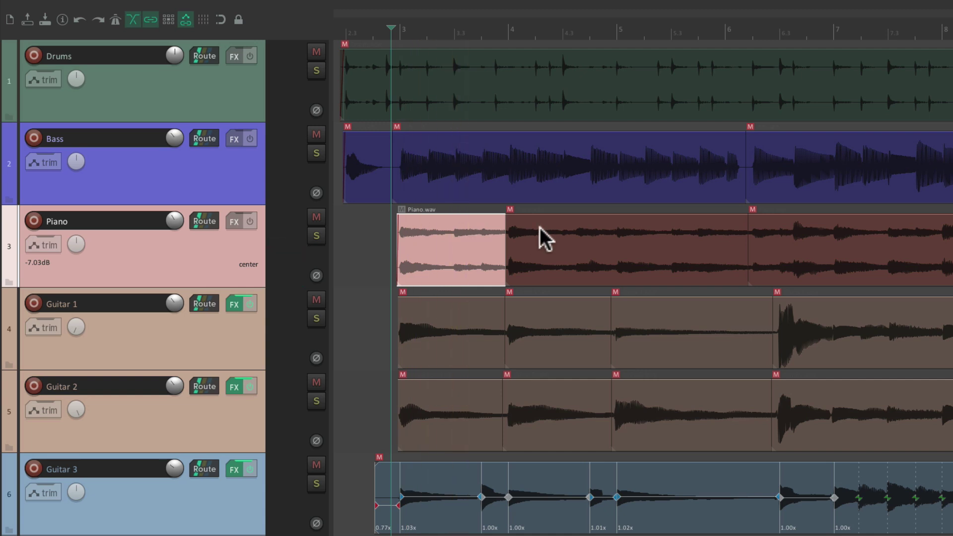
drag(539, 227, 674, 425)
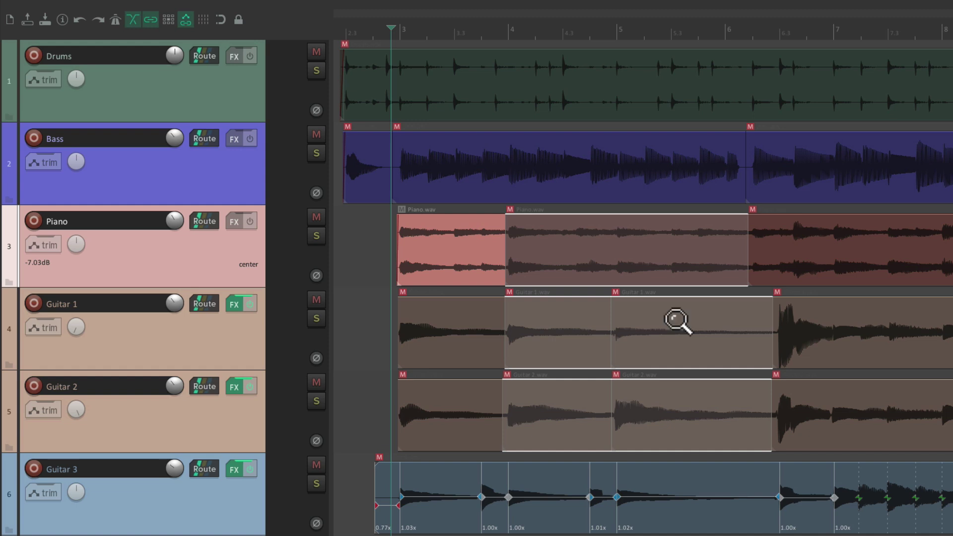
key(u)
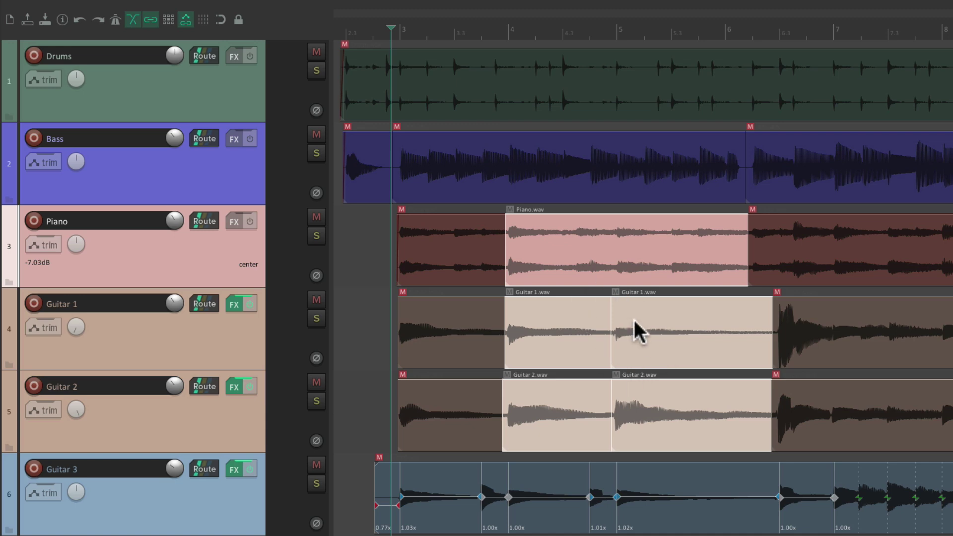
Step: Reopen the action list and select Item properties: Toggle solo exclusive
key(shift+slash)
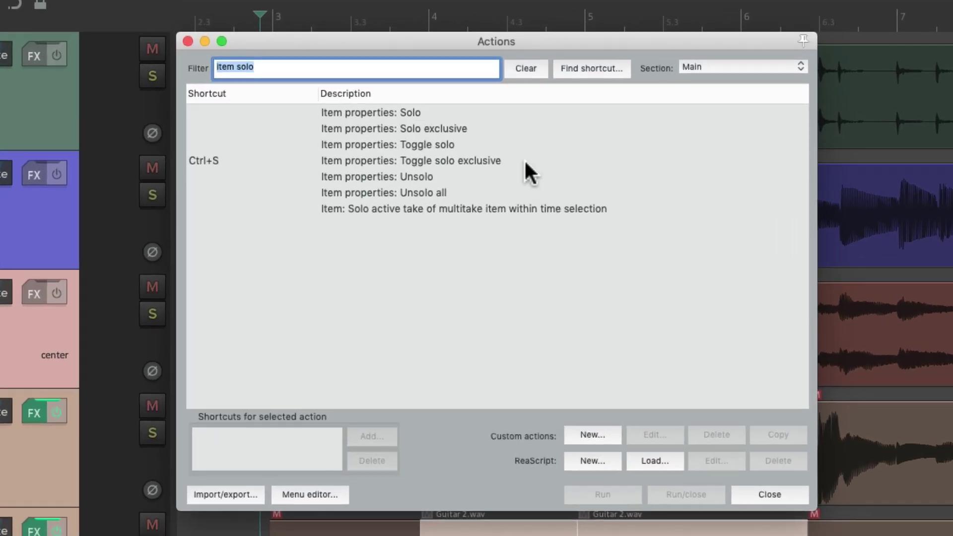
click(525, 162)
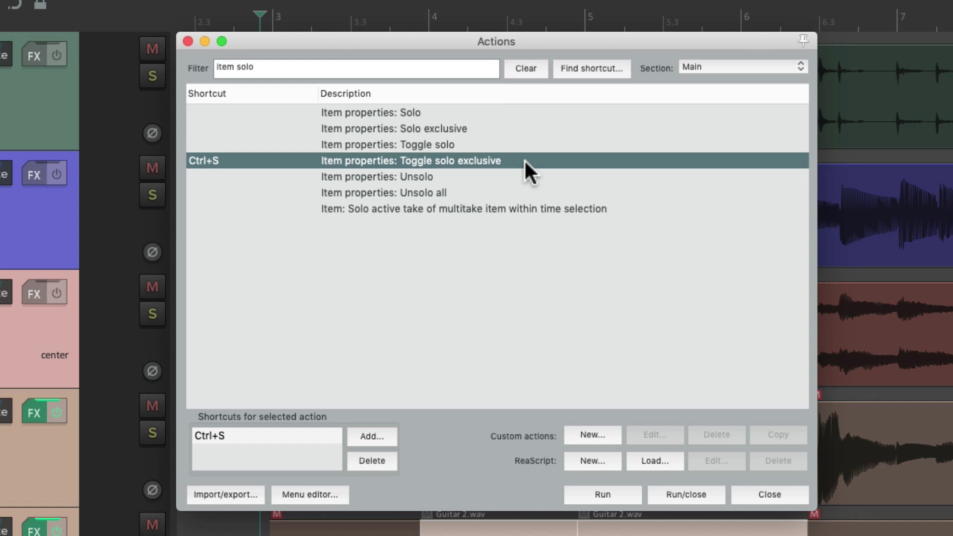